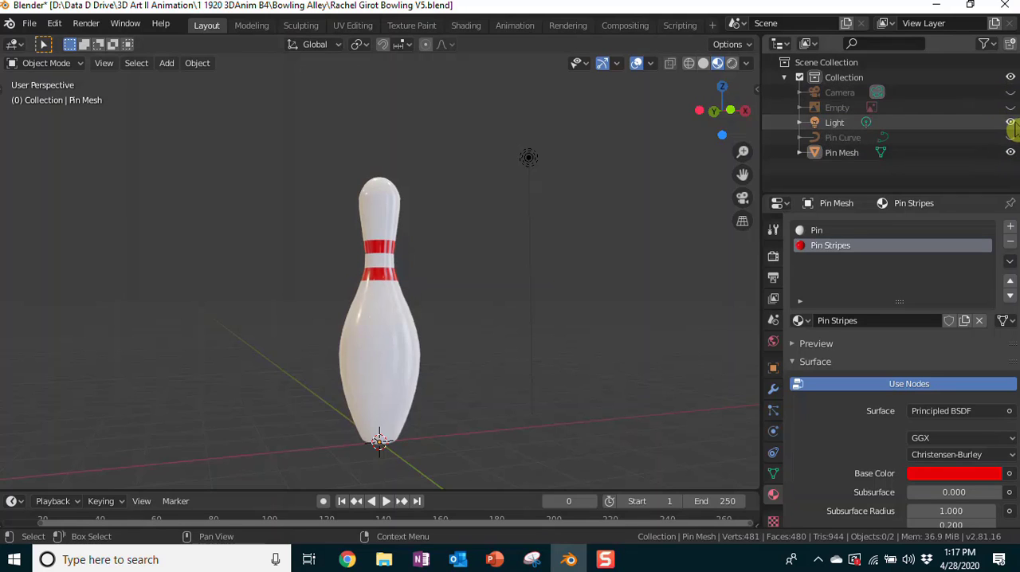
# Step: Append the Bowling Ball object from the Object category of the bowling ball blend file without holes in its name
pyautogui.scroll(-3, 625, 161)
pyautogui.scroll(3, 624, 161)
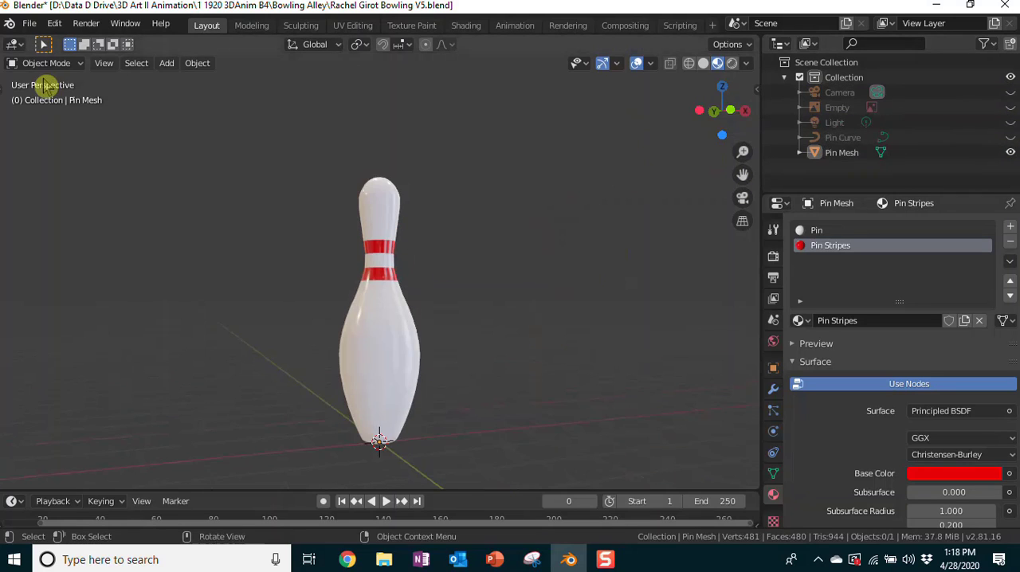
pyautogui.click(34, 29)
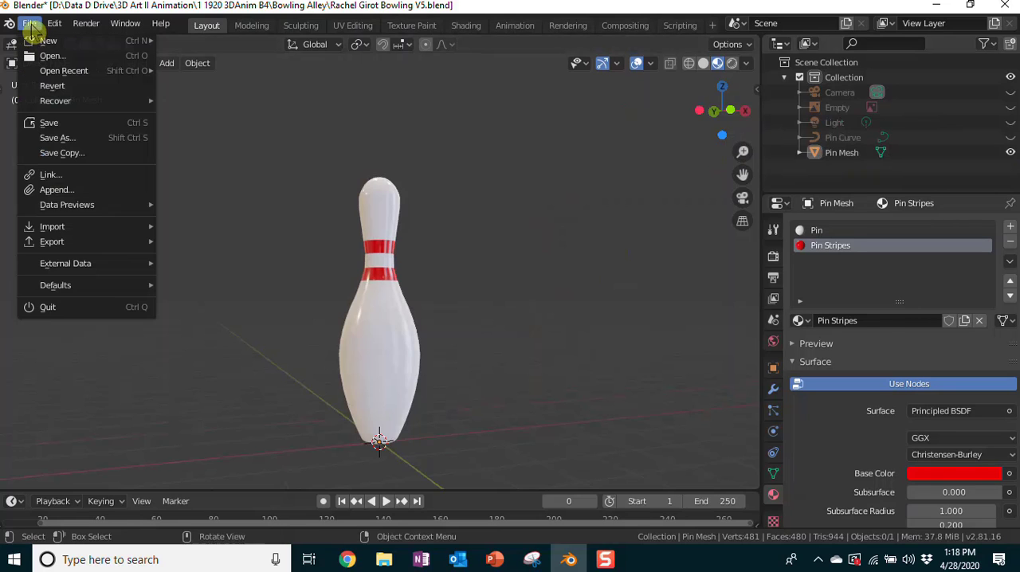
pyautogui.click(97, 193)
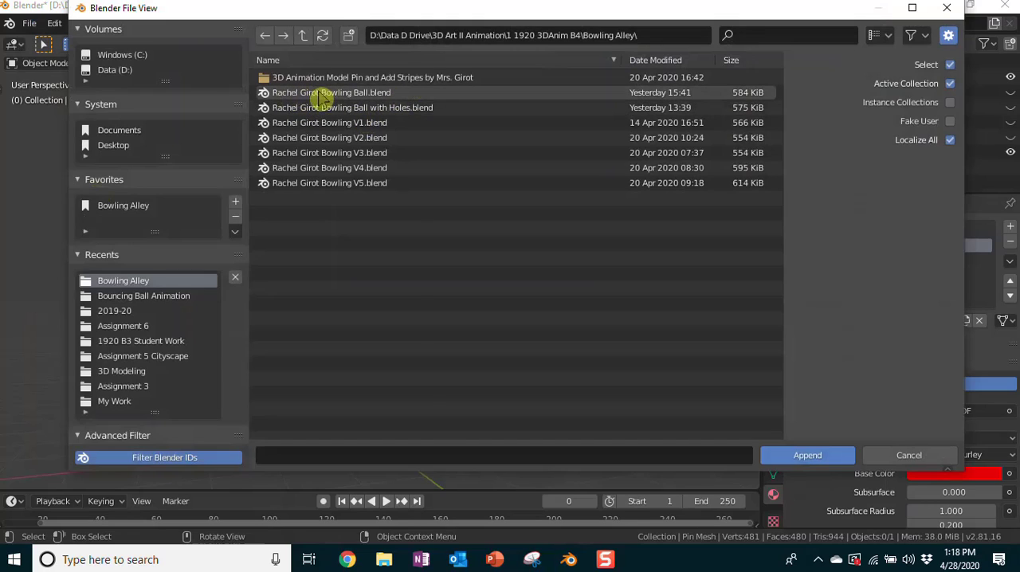
pyautogui.doubleClick(372, 95)
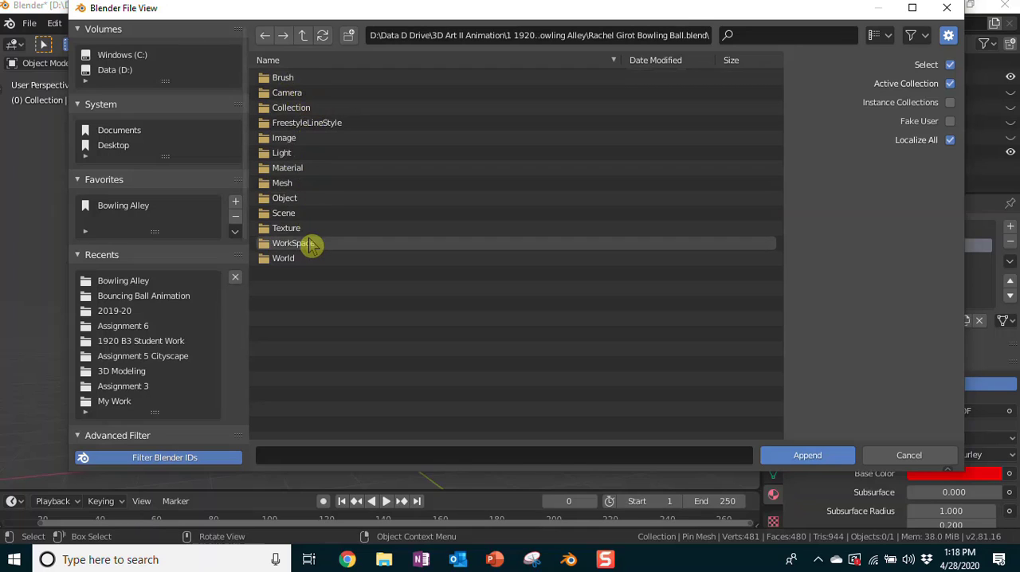
pyautogui.doubleClick(289, 200)
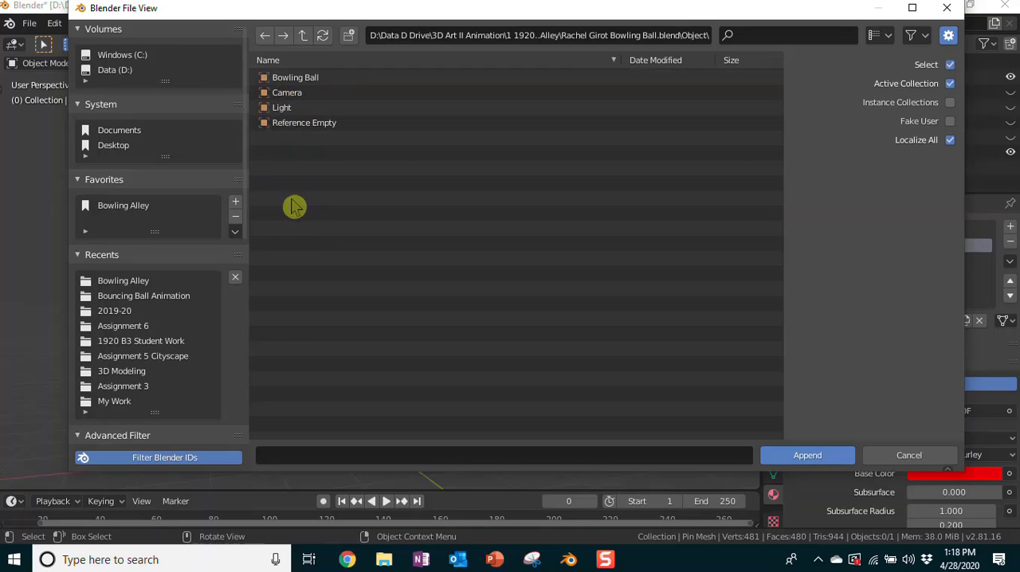
pyautogui.doubleClick(310, 80)
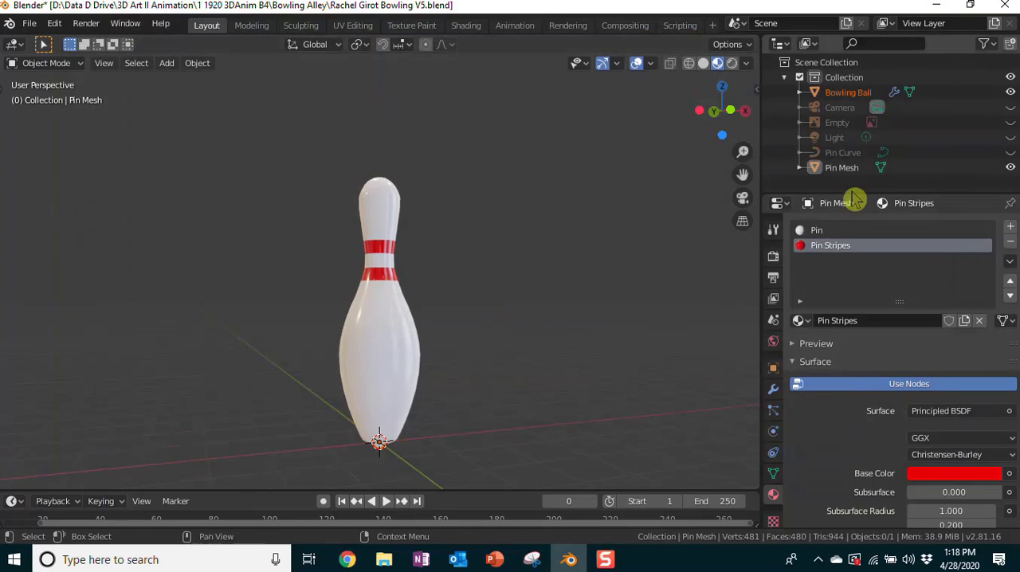
# Step: Hide the Pin Mesh, select the Bowling Ball and frame it in the viewport to inspect its finger holes
pyautogui.click(1010, 169)
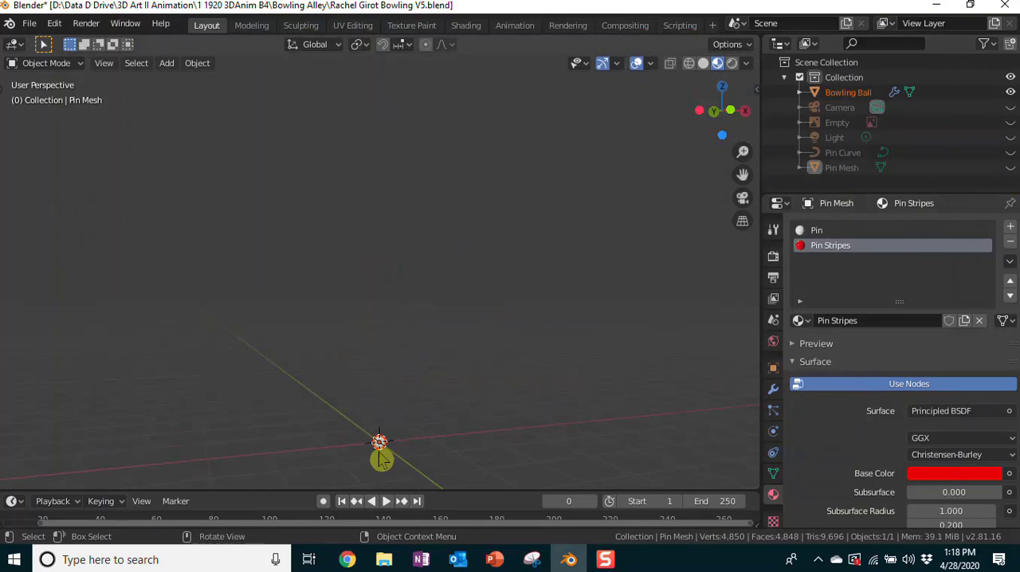
pyautogui.click(850, 94)
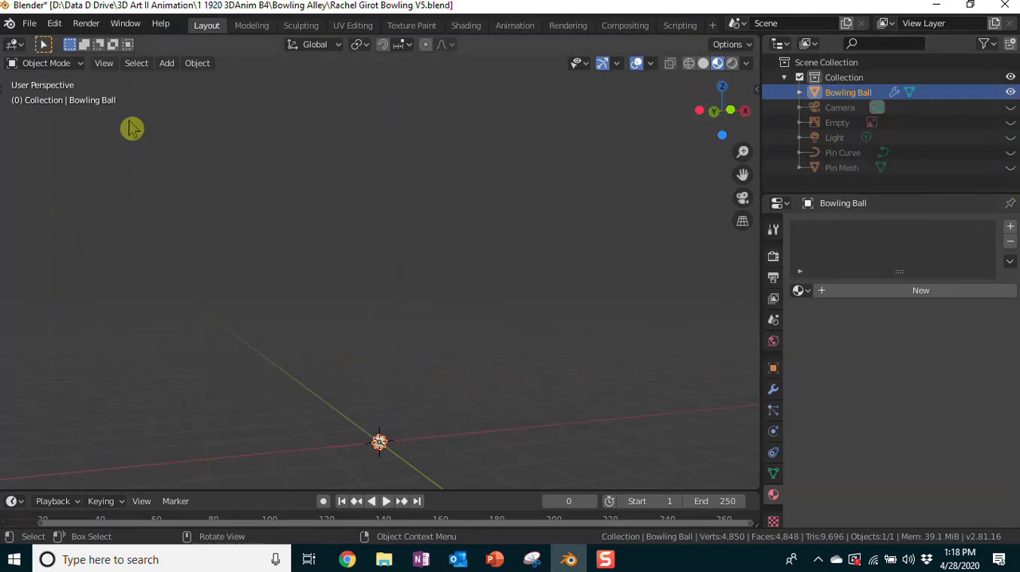
pyautogui.press('KP_Decimal')
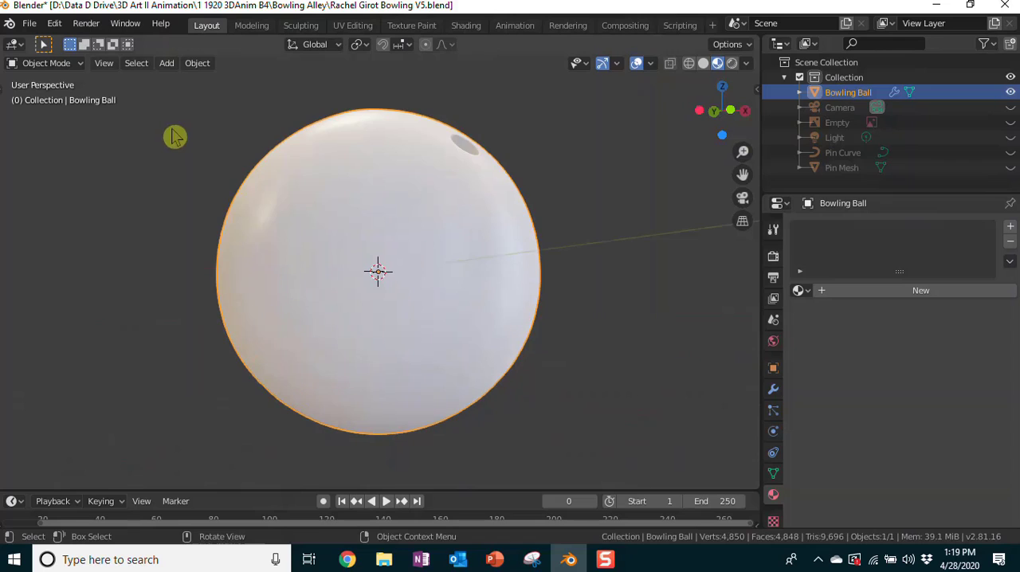
pyautogui.scroll(-3, 594, 281)
pyautogui.moveTo(611, 292); pyautogui.dragTo(553, 301, button='middle')
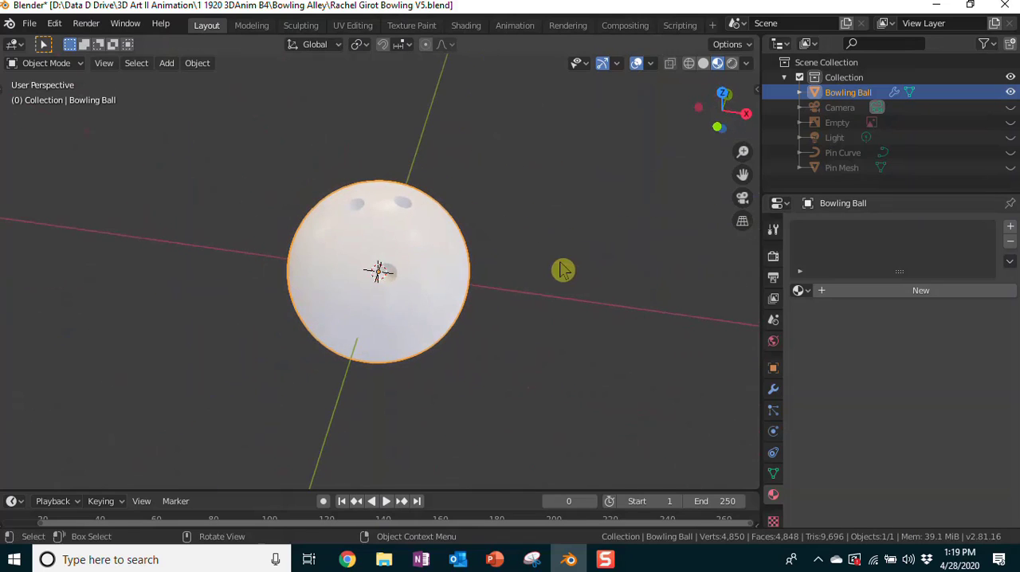
pyautogui.scroll(1, 575, 300)
pyautogui.scroll(1, 575, 300)
pyautogui.moveTo(624, 304); pyautogui.dragTo(644, 272, button='middle')
pyautogui.scroll(-7, 644, 273)
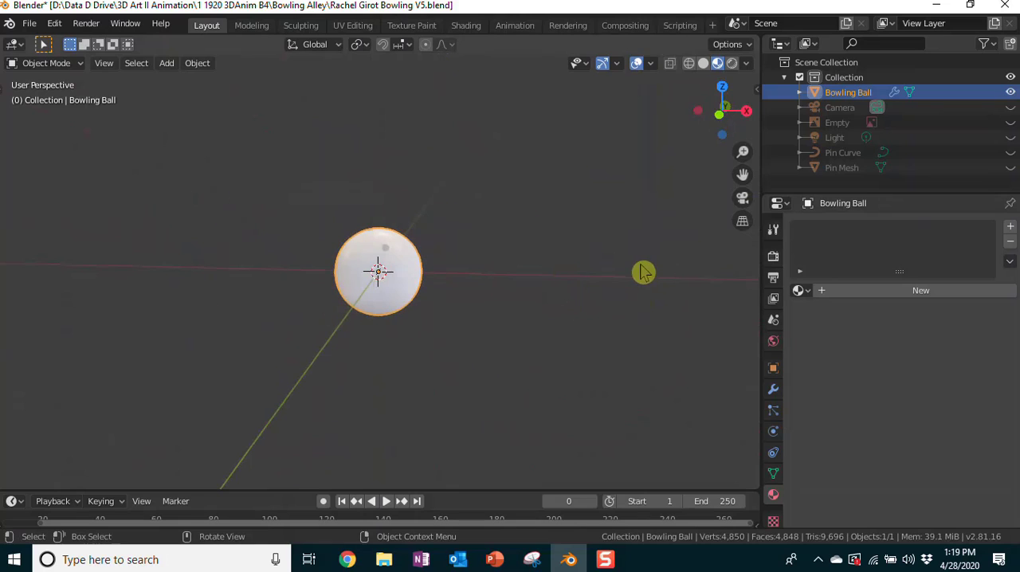
pyautogui.scroll(-2, 604, 281)
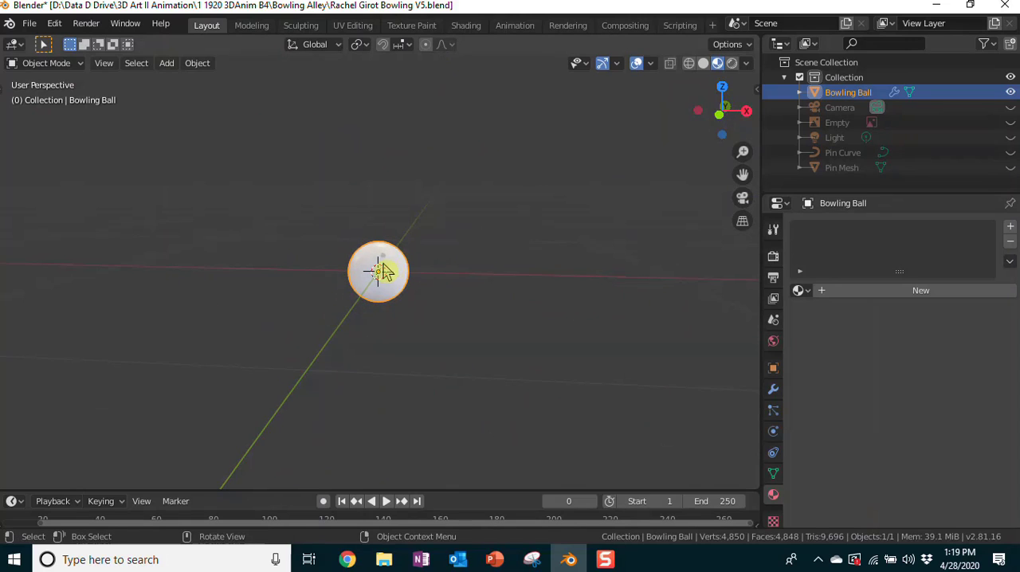
pyautogui.press('g')
pyautogui.click(574, 231)
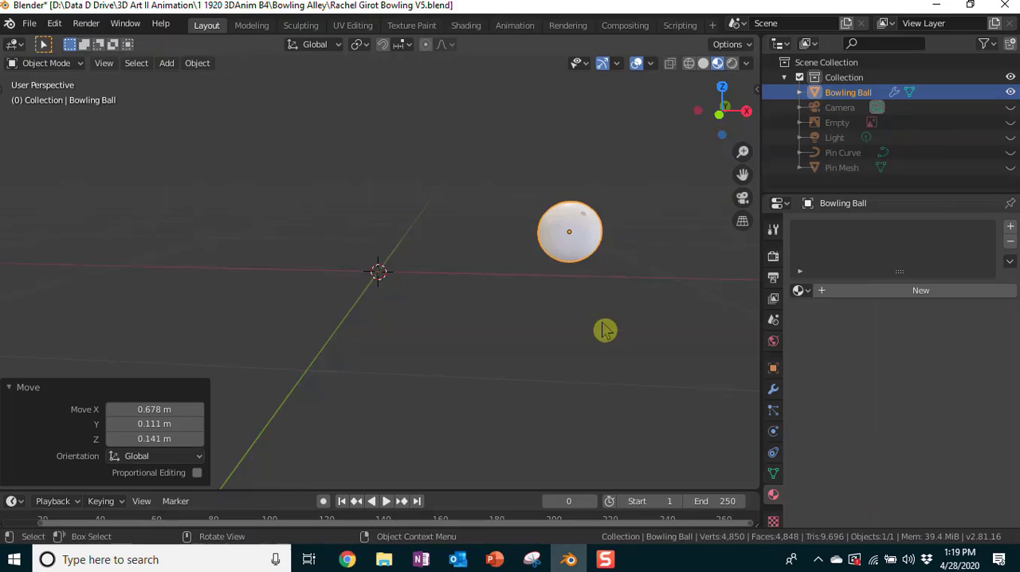
pyautogui.moveTo(604, 330); pyautogui.dragTo(645, 330, button='middle')
pyautogui.hotkey('ctrl', 'z')
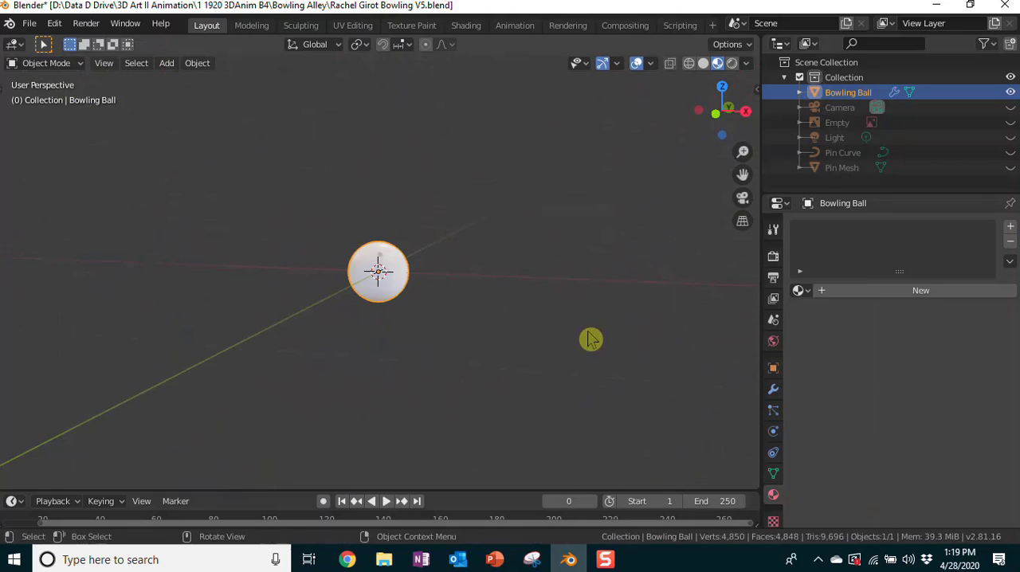
# Step: Move the Bowling Ball up about 0.116 m along Z and about 0.61 m along X
pyautogui.press('g')
pyautogui.press('z')
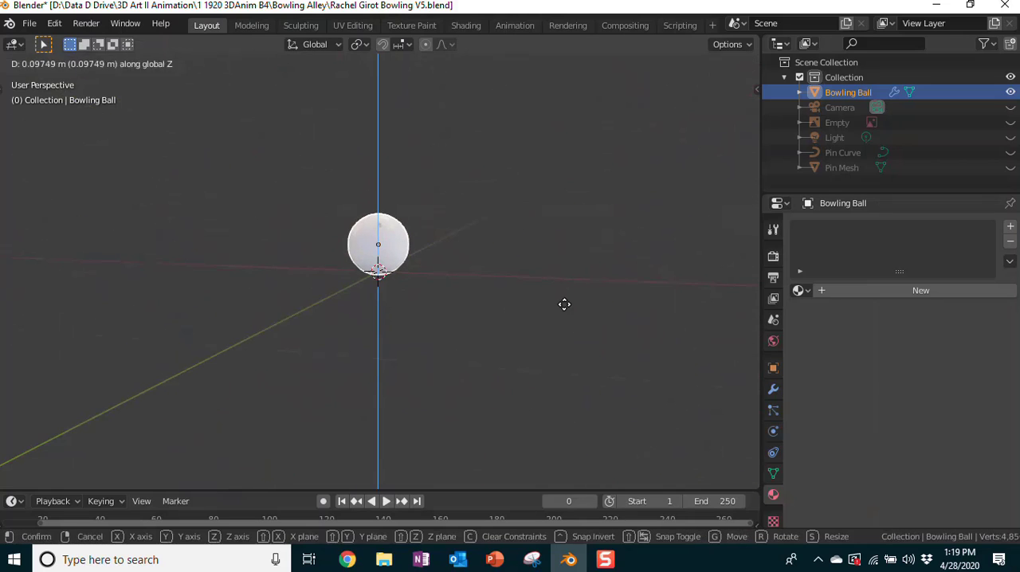
pyautogui.click(567, 305)
pyautogui.press('g')
pyautogui.press('x')
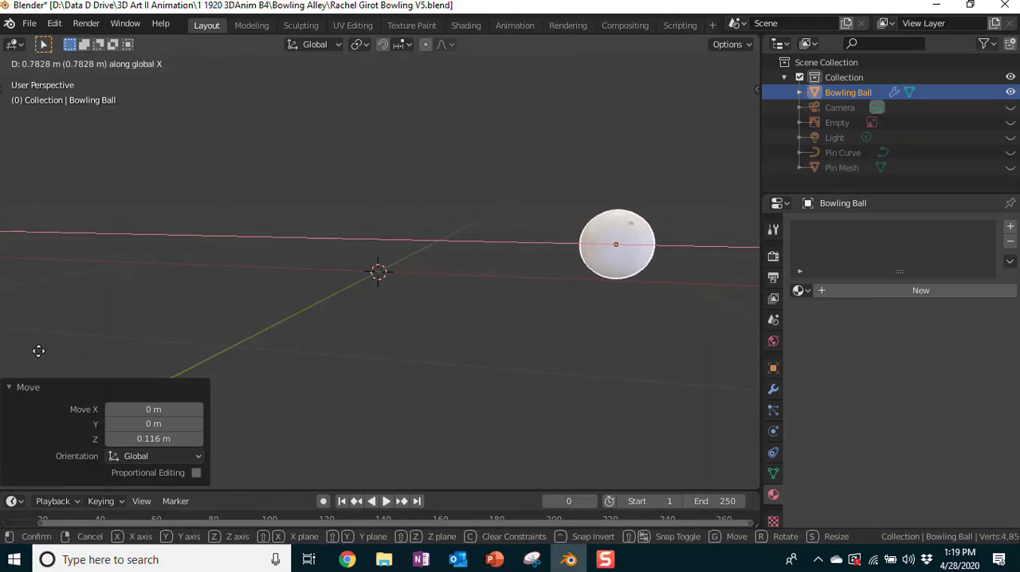
pyautogui.click(735, 359)
pyautogui.moveTo(471, 329); pyautogui.dragTo(745, 336, button='middle')
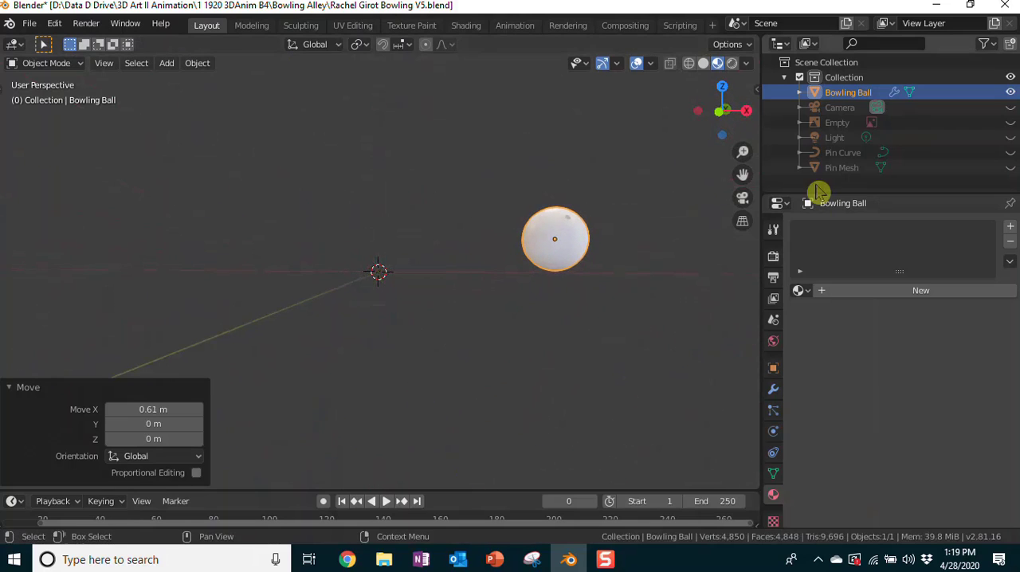
# Step: Unhide the Pin Mesh and show the transform dimensions of the ball and the pin
pyautogui.click(1010, 168)
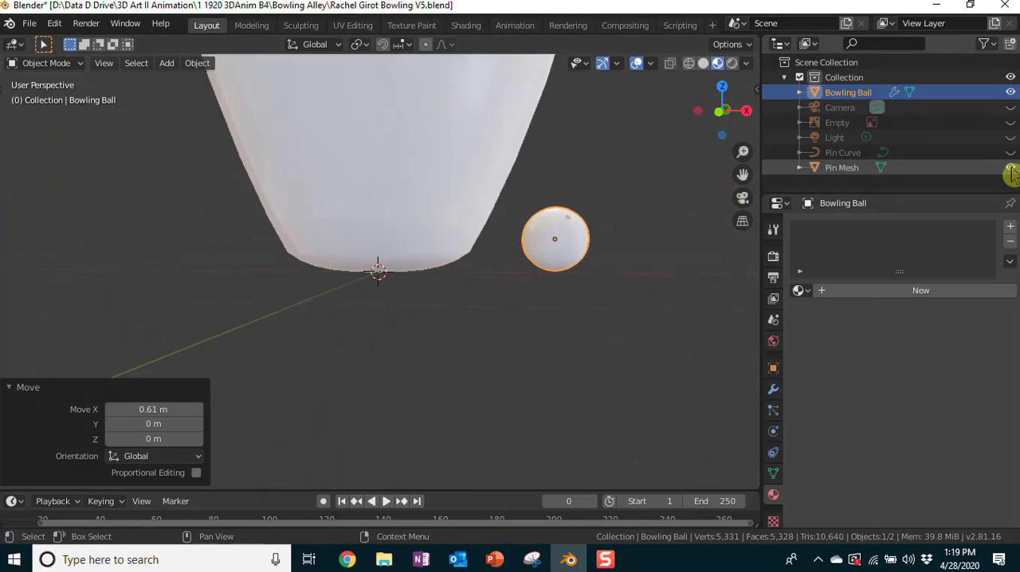
pyautogui.scroll(-2, 677, 263)
pyautogui.scroll(-2, 670, 266)
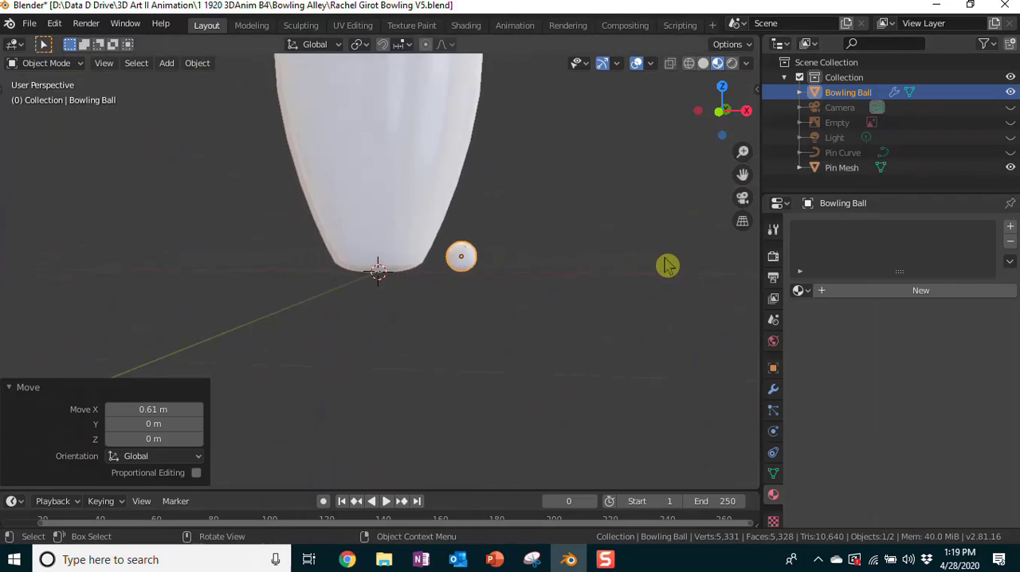
pyautogui.scroll(-1, 590, 263)
pyautogui.moveTo(743, 173); pyautogui.dragTo(743, 374)
pyautogui.scroll(-1, 588, 164)
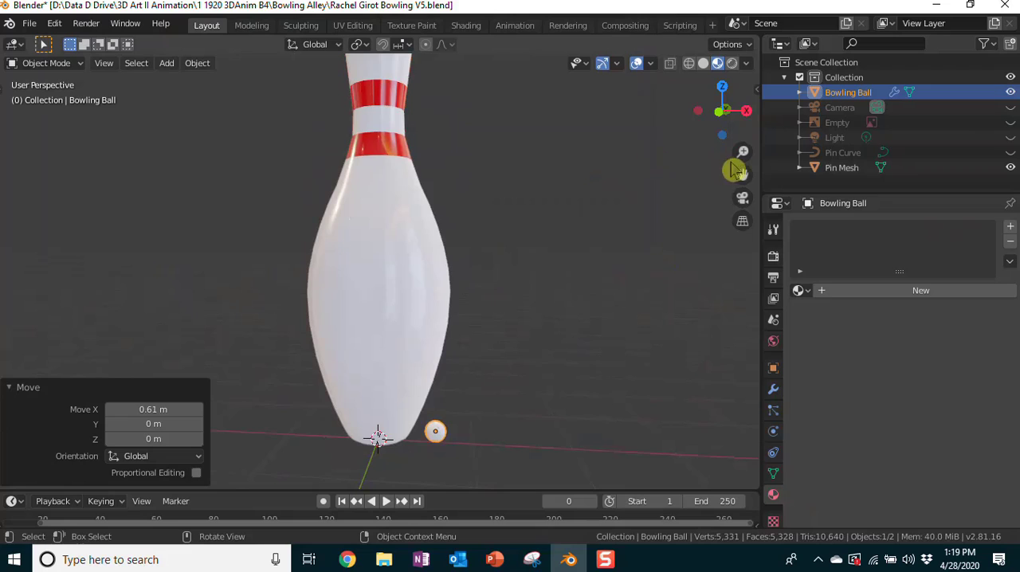
pyautogui.moveTo(743, 174); pyautogui.dragTo(739, 209)
pyautogui.scroll(-2, 486, 188)
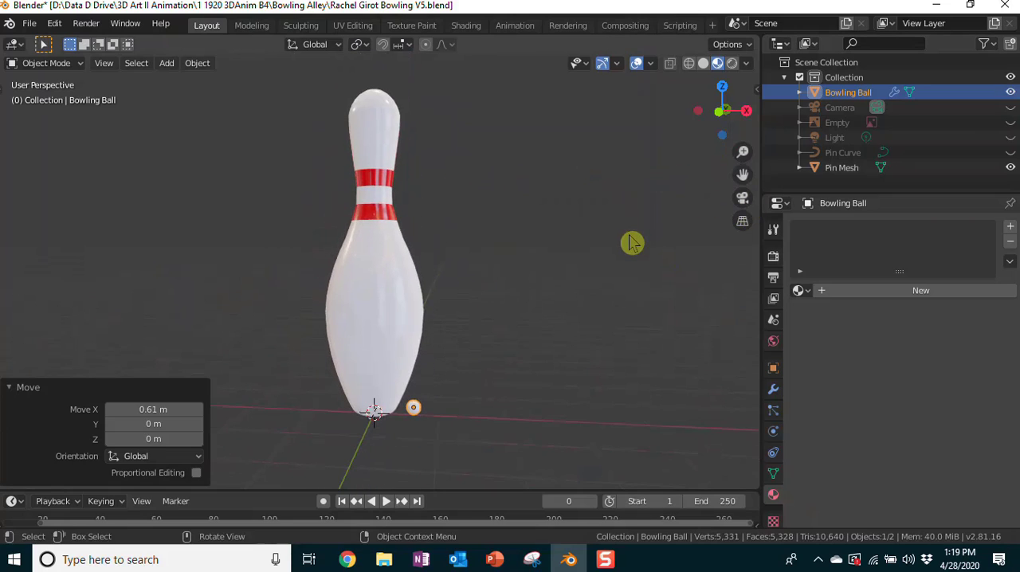
pyautogui.click(757, 89)
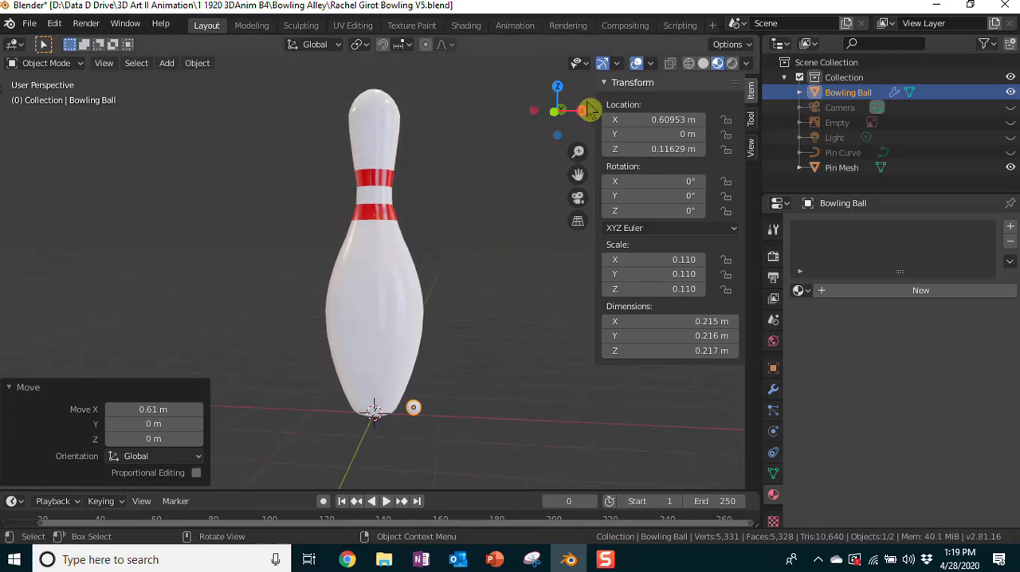
pyautogui.click(374, 283)
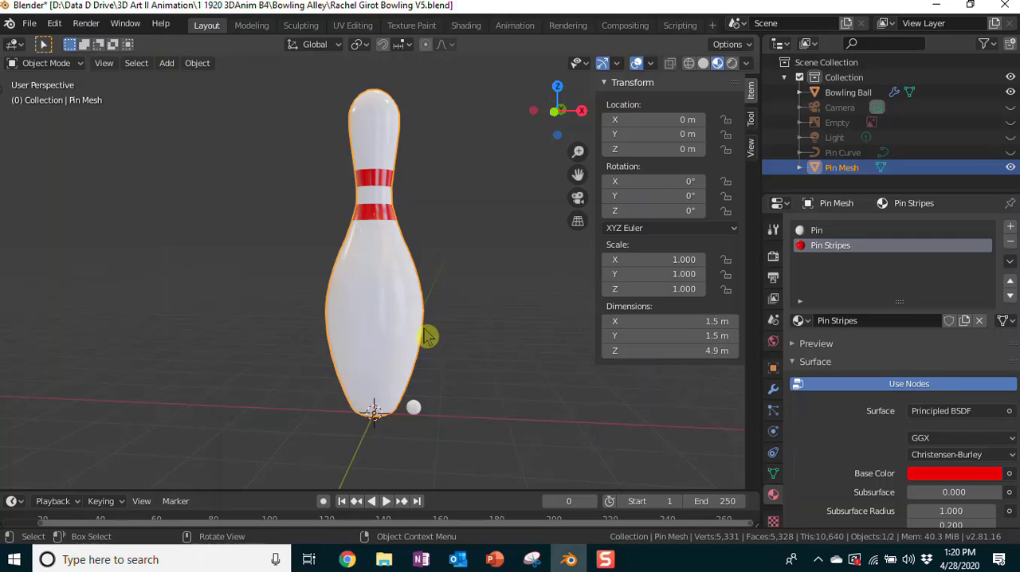
# Step: Switch to Chrome, look up a bowling pin's real height and the conversion of 15 inches to meters, and return to Blender
pyautogui.click(348, 559)
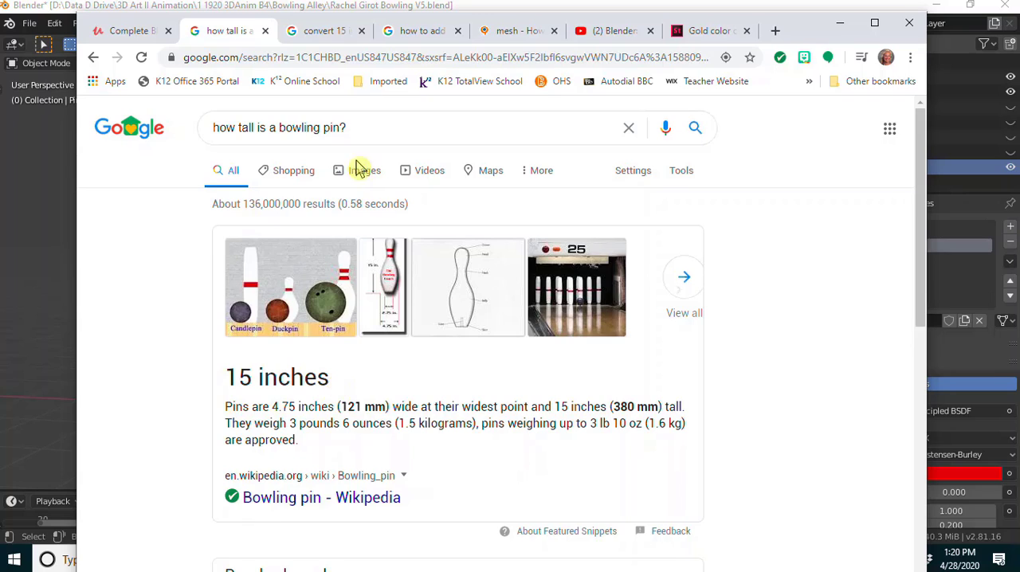
pyautogui.click(318, 31)
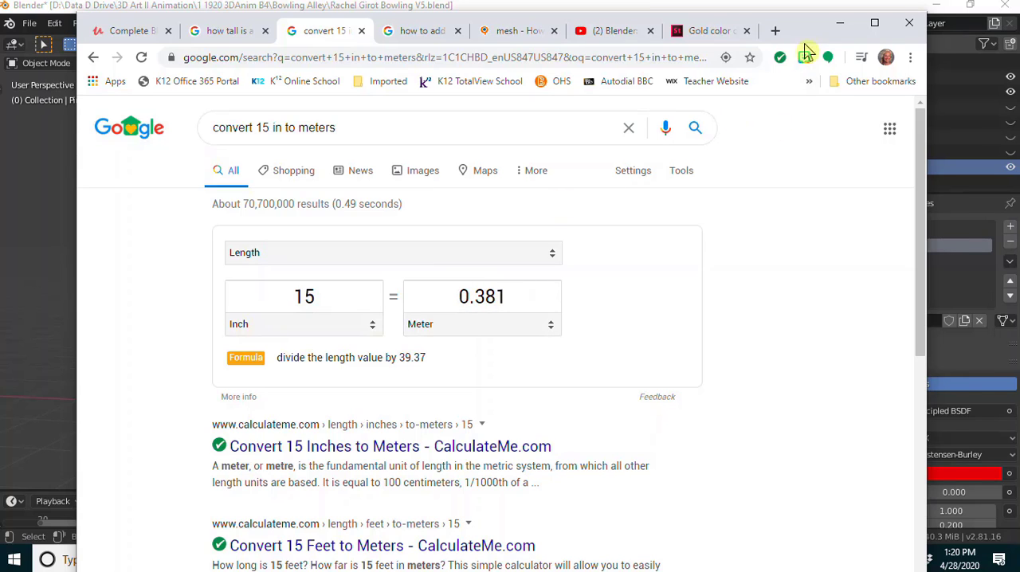
pyautogui.click(839, 22)
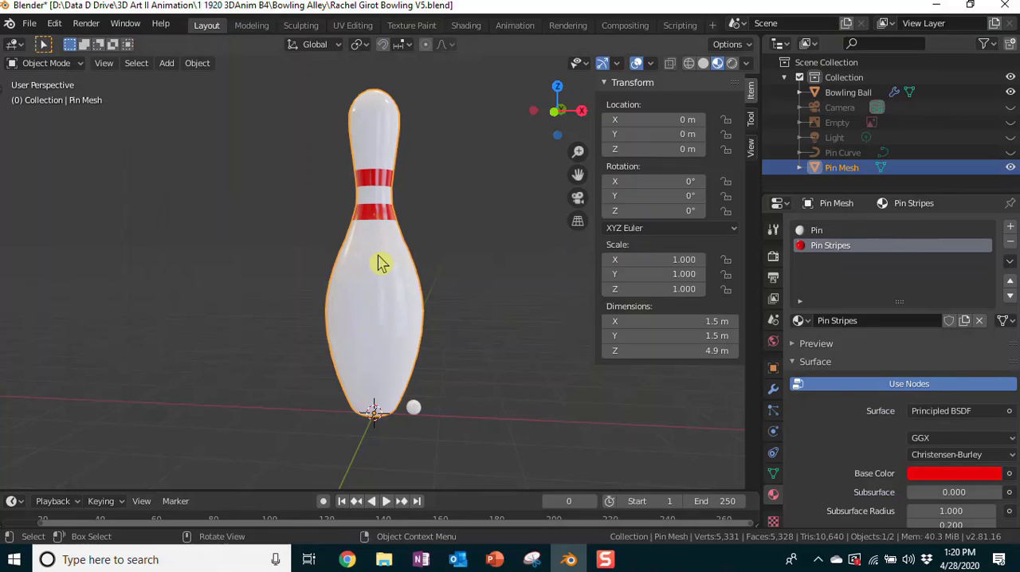
# Step: Scale the Pin Mesh uniformly to about 0.078, making it about 0.38 m tall
pyautogui.press('s')
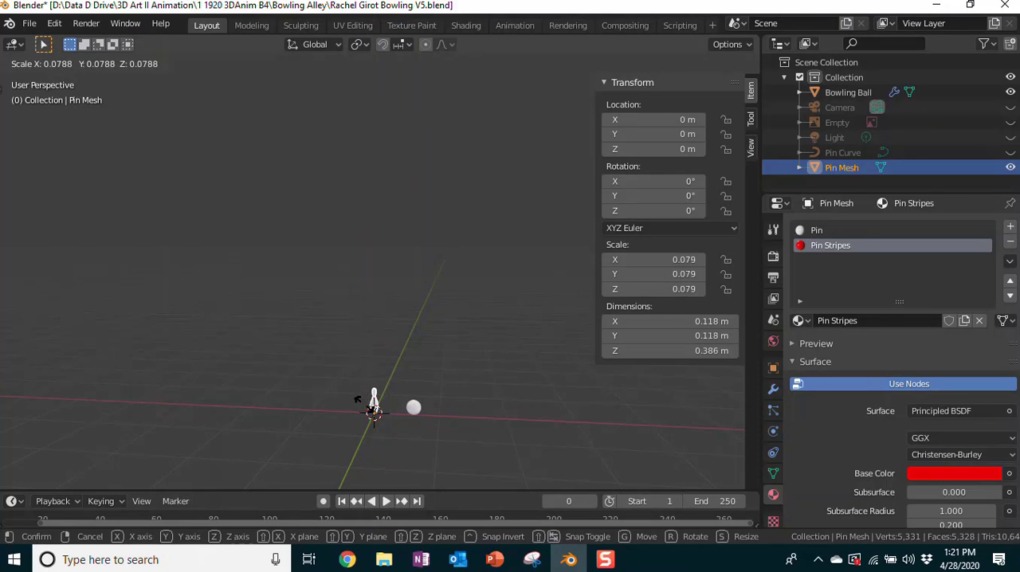
pyautogui.click(358, 401)
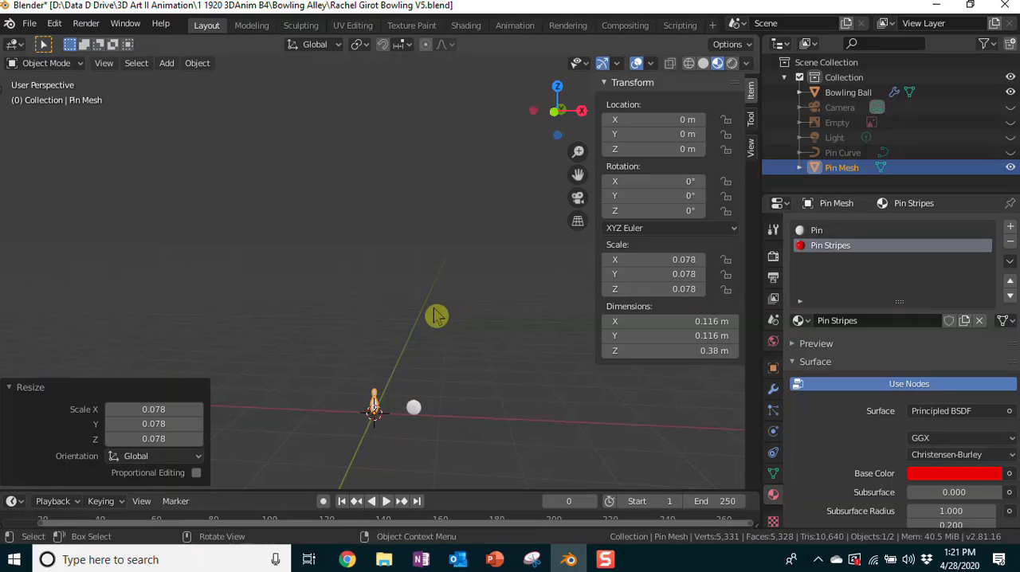
pyautogui.scroll(-3, 480, 321)
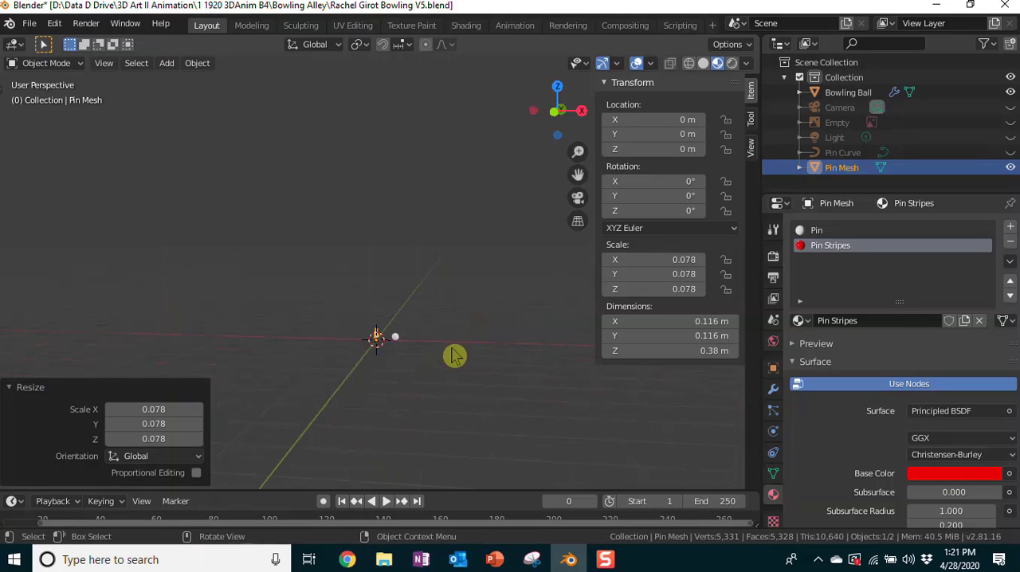
pyautogui.scroll(4, 458, 357)
# Step: Move the Bowling Ball about -0.403 m along X so it sits beside the pin
pyautogui.click(145, 63)
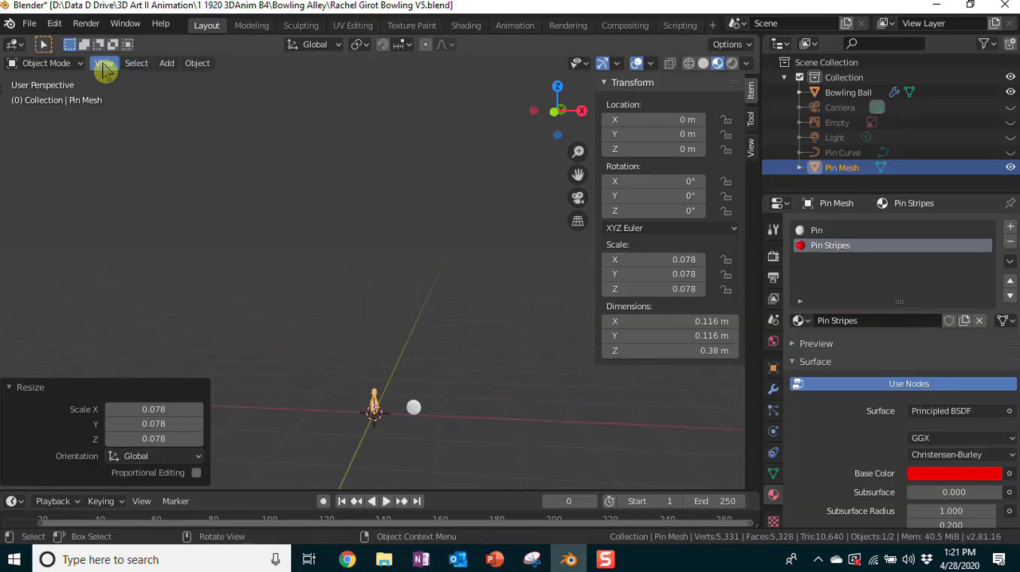
pyautogui.click(104, 64)
pyautogui.click(140, 149)
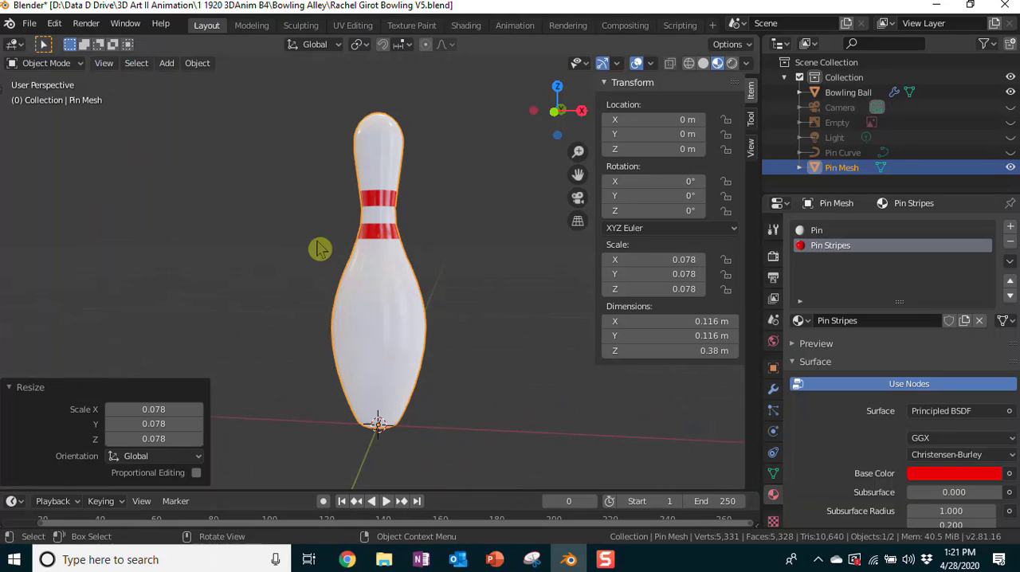
pyautogui.scroll(-1, 474, 293)
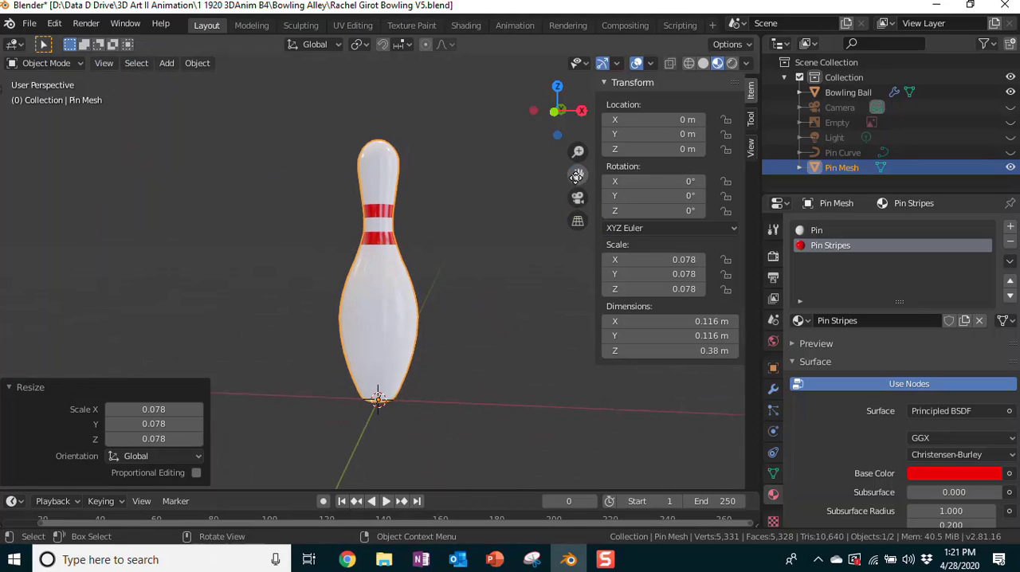
pyautogui.moveTo(577, 176); pyautogui.dragTo(391, 136)
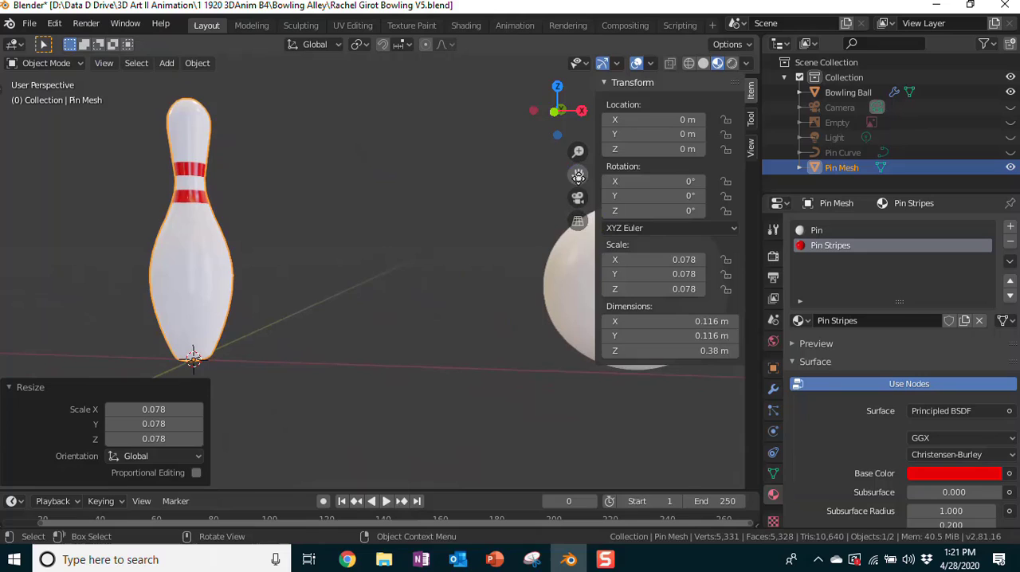
pyautogui.click(578, 298)
pyautogui.press('g')
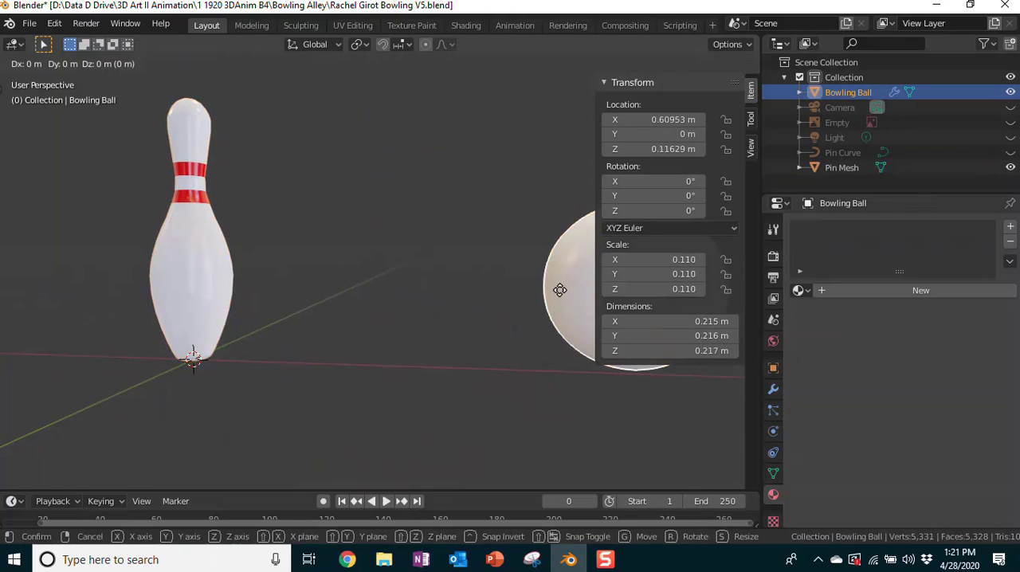
pyautogui.press('x')
pyautogui.click(257, 278)
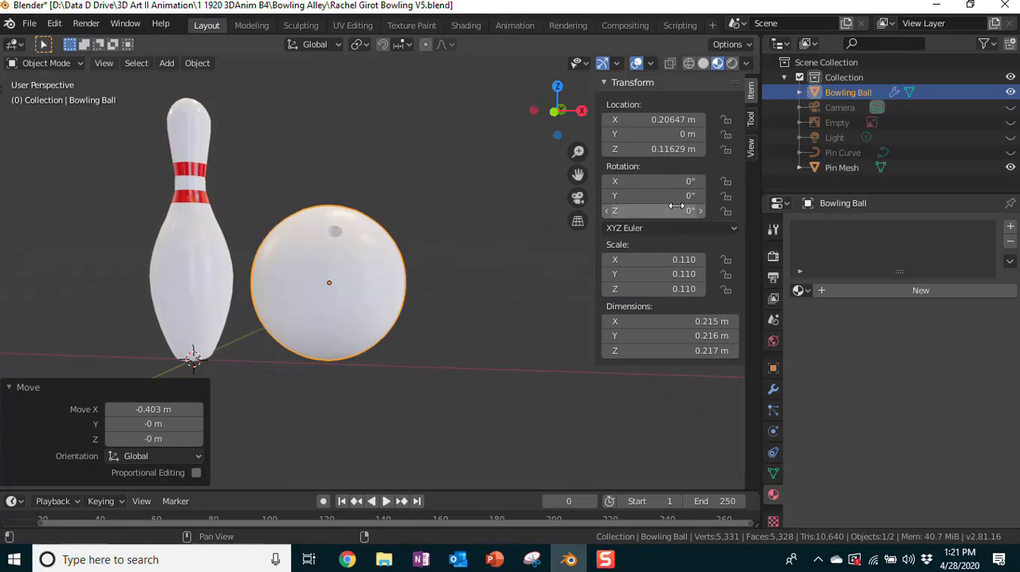
# Step: Rotate the Bowling Ball to about 56.8° in X, 15.2° in Y and -2.4° in Z
pyautogui.moveTo(612, 181); pyautogui.dragTo(639, 211)
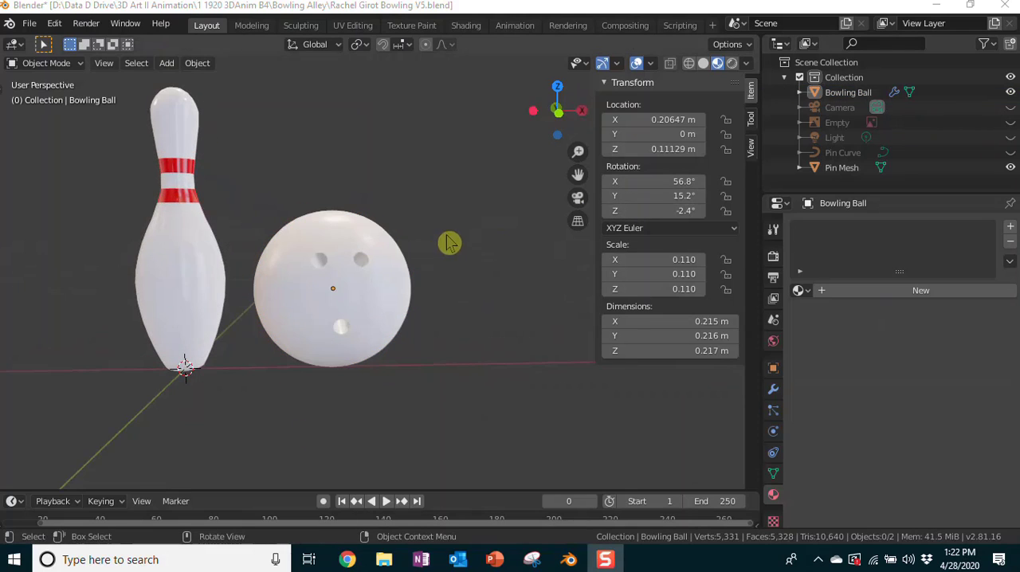
# Step: Add a new material to the Bowling Ball and name it Bowling Ball
pyautogui.click(351, 279)
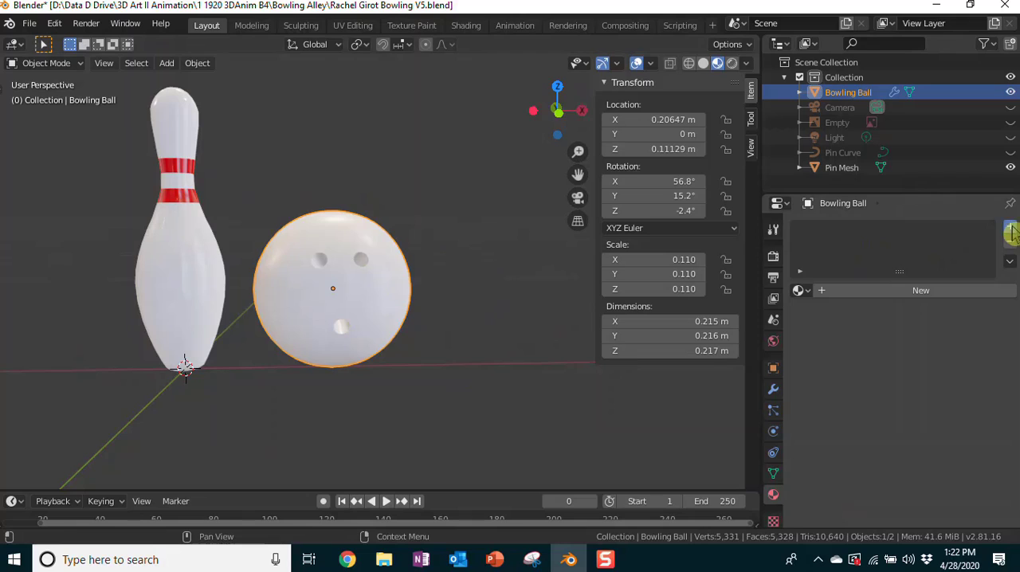
pyautogui.click(1010, 232)
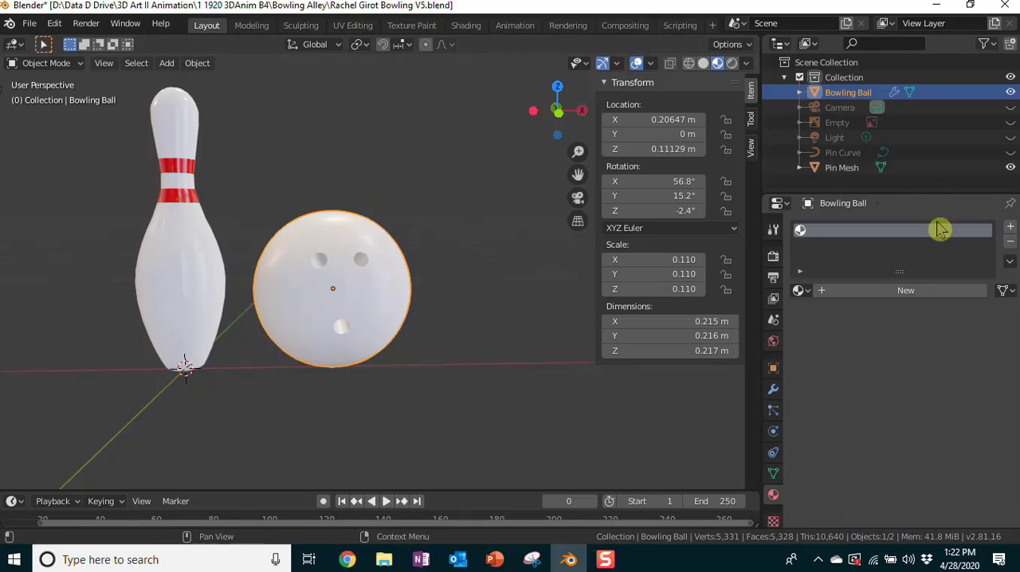
pyautogui.click(914, 290)
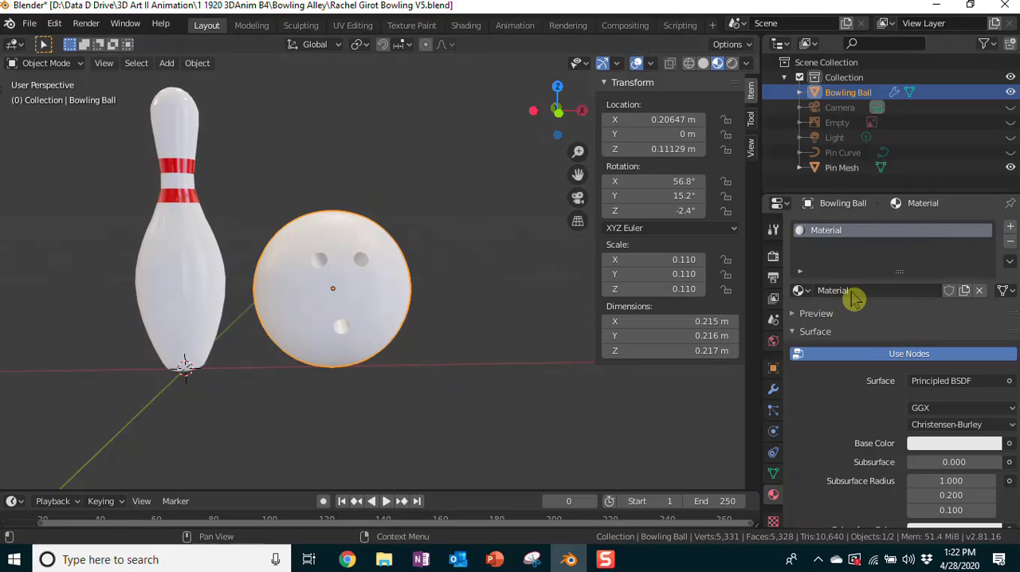
pyautogui.click(856, 292)
pyautogui.write('B')
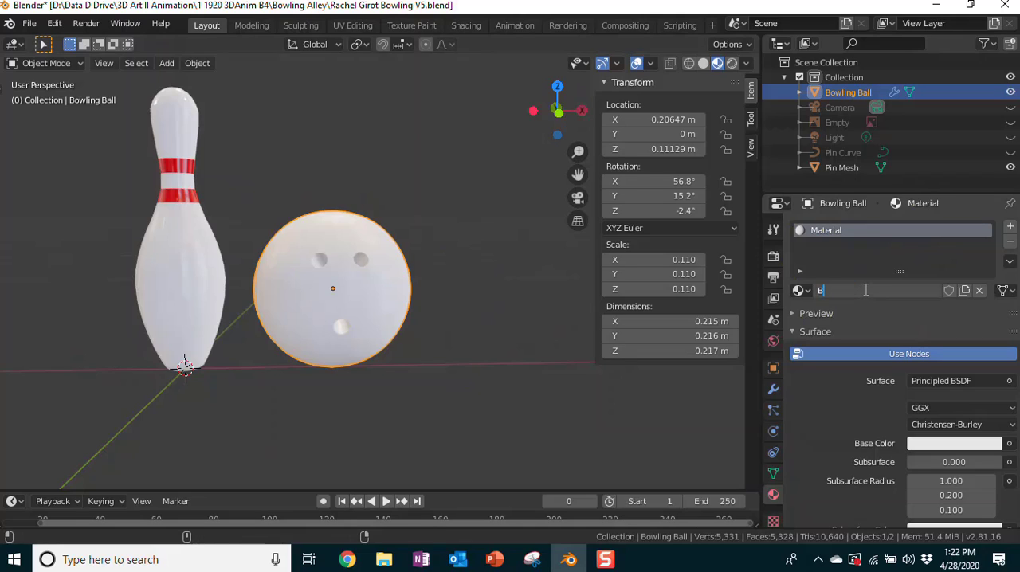
pyautogui.write('owling Ball')
pyautogui.press('Return')
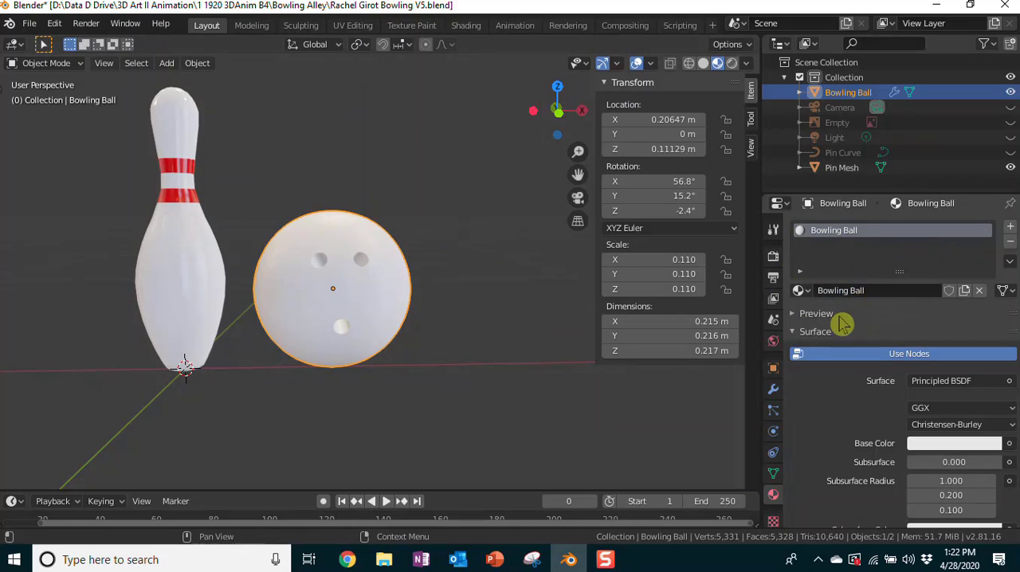
# Step: Set the ball material's base color to a golden yellow with hue about 0.117 and saturation about 0.916
pyautogui.scroll(-1, 854, 381)
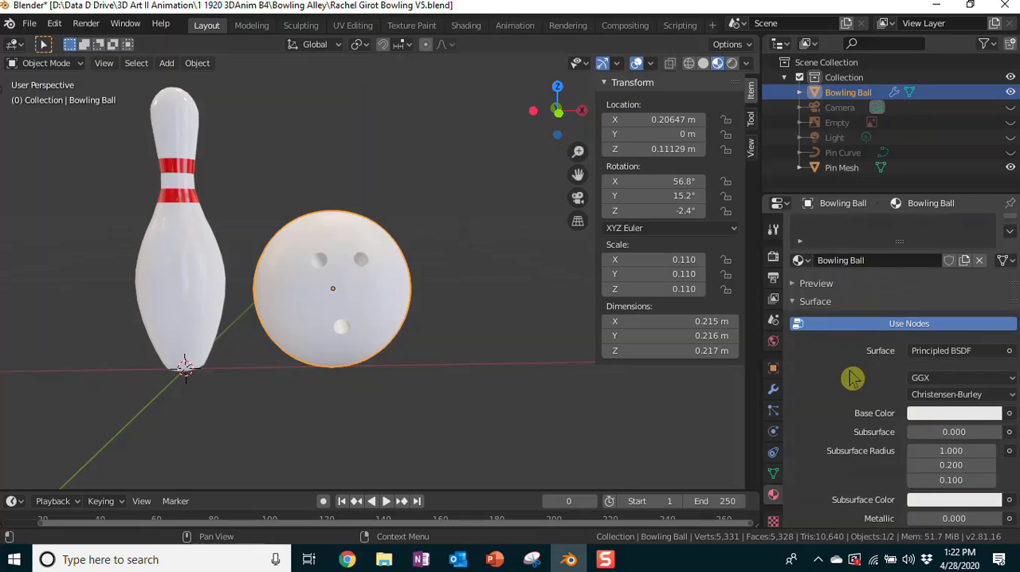
pyautogui.click(938, 418)
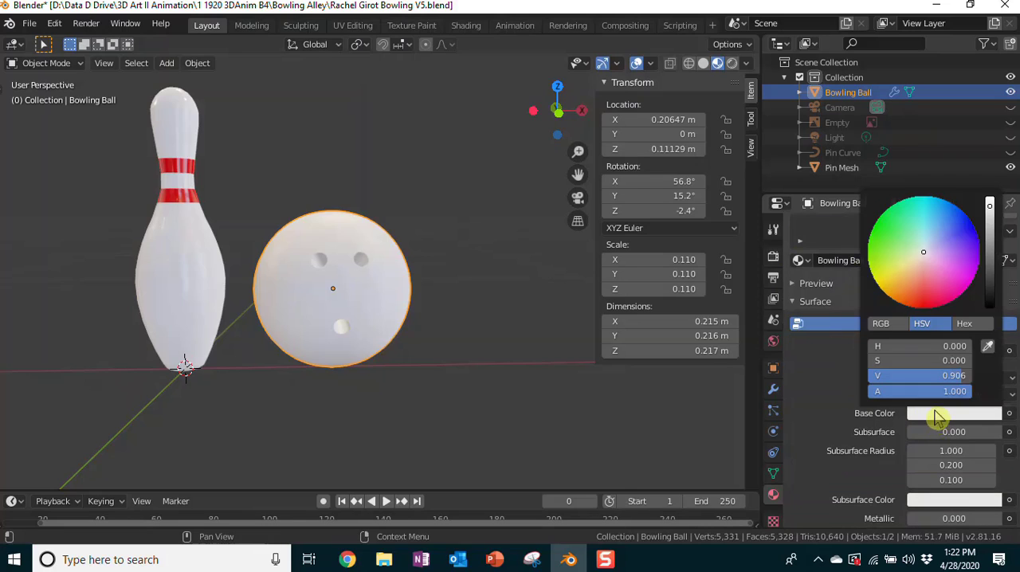
pyautogui.moveTo(927, 257); pyautogui.dragTo(889, 291)
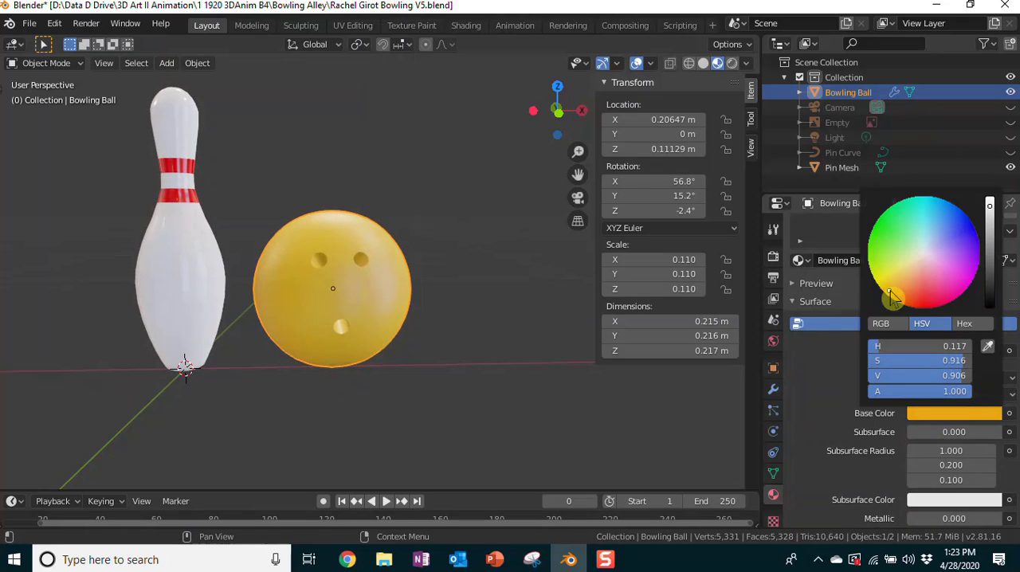
# Step: Raise the ball material's Metallic to about 0.789 and lower its Roughness to about 0.219
pyautogui.scroll(-2, 844, 381)
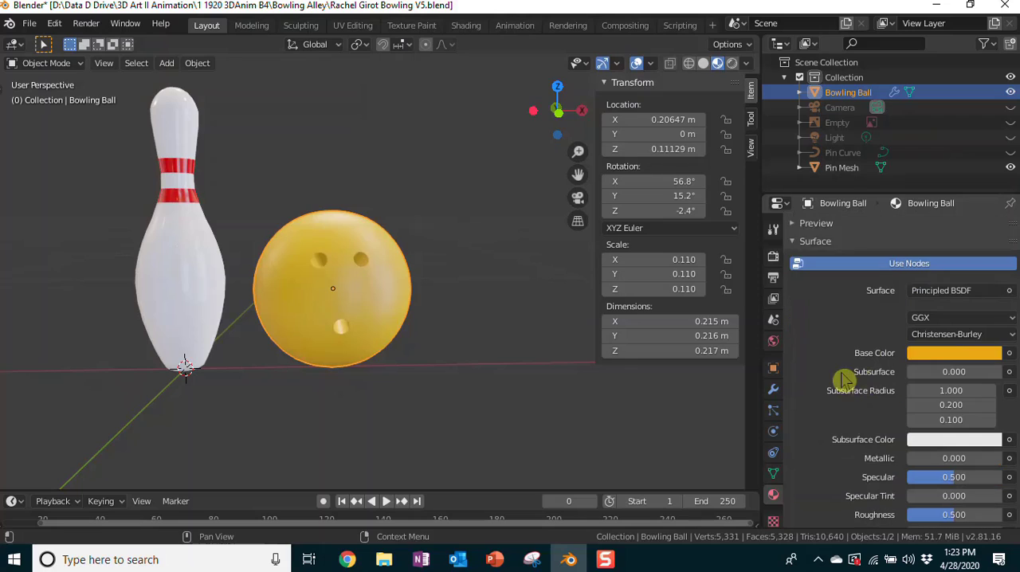
pyautogui.scroll(-1, 845, 381)
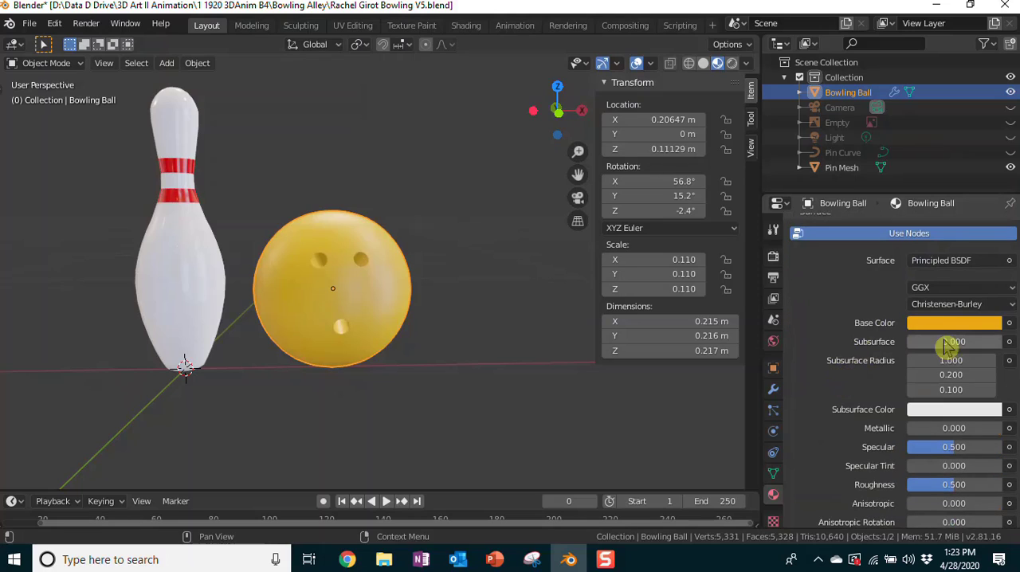
pyautogui.scroll(-2, 845, 414)
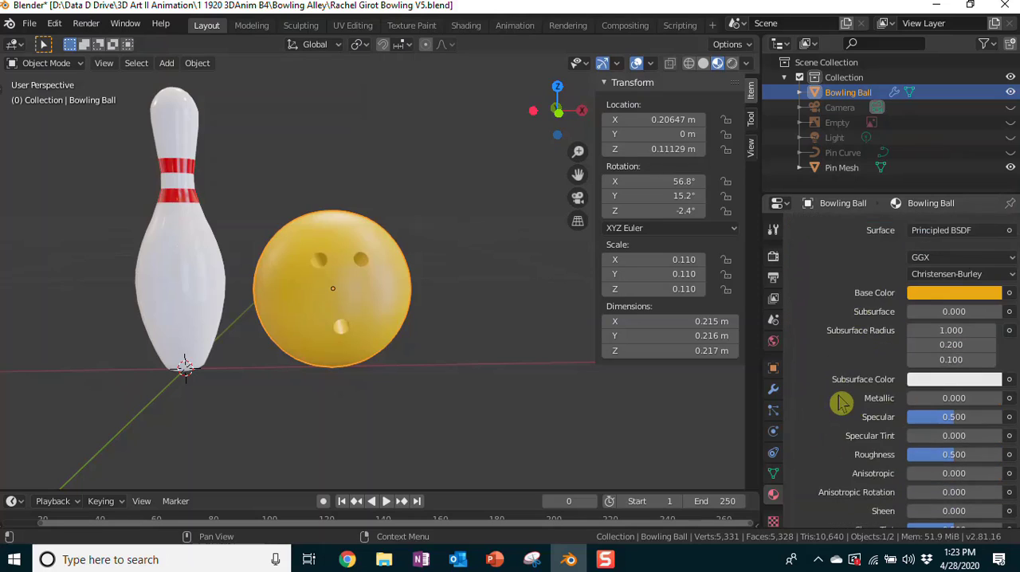
pyautogui.moveTo(928, 376); pyautogui.dragTo(979, 374)
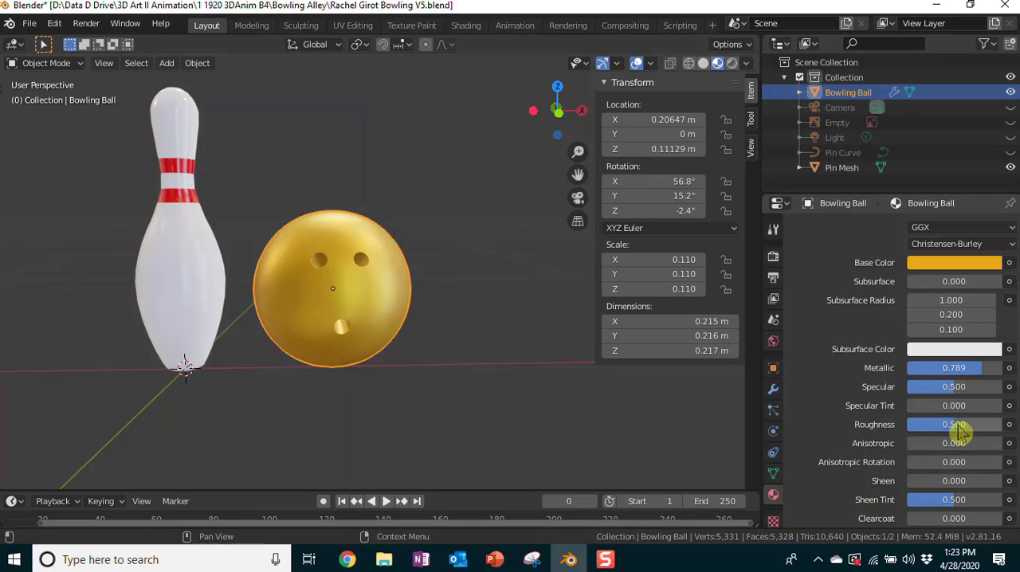
pyautogui.moveTo(956, 425); pyautogui.dragTo(928, 425)
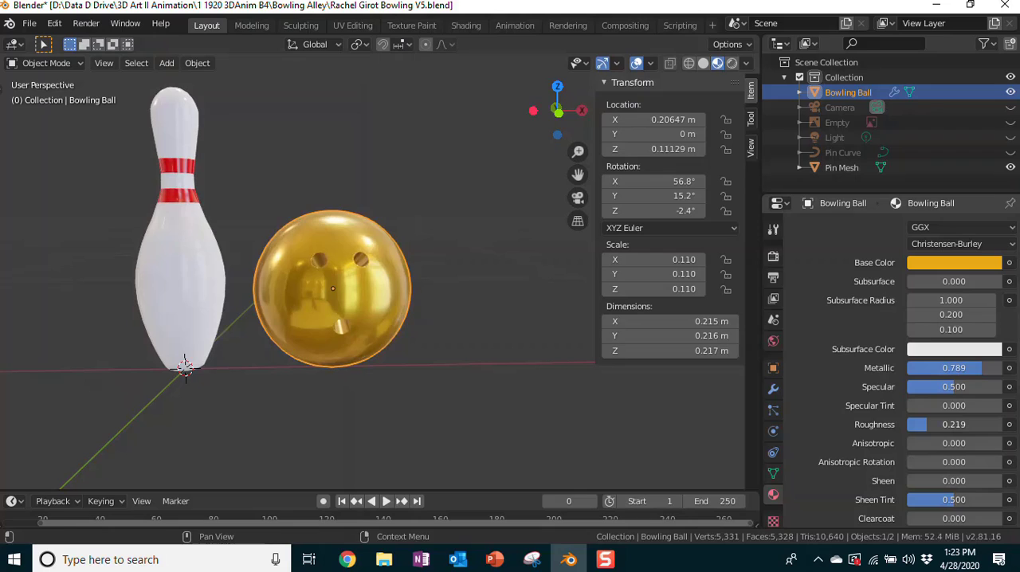
# Step: Preview the ball's reflections under the sunset and forest viewport lighting environments, then restore the original interior environment
pyautogui.moveTo(514, 318); pyautogui.dragTo(477, 371, button='middle')
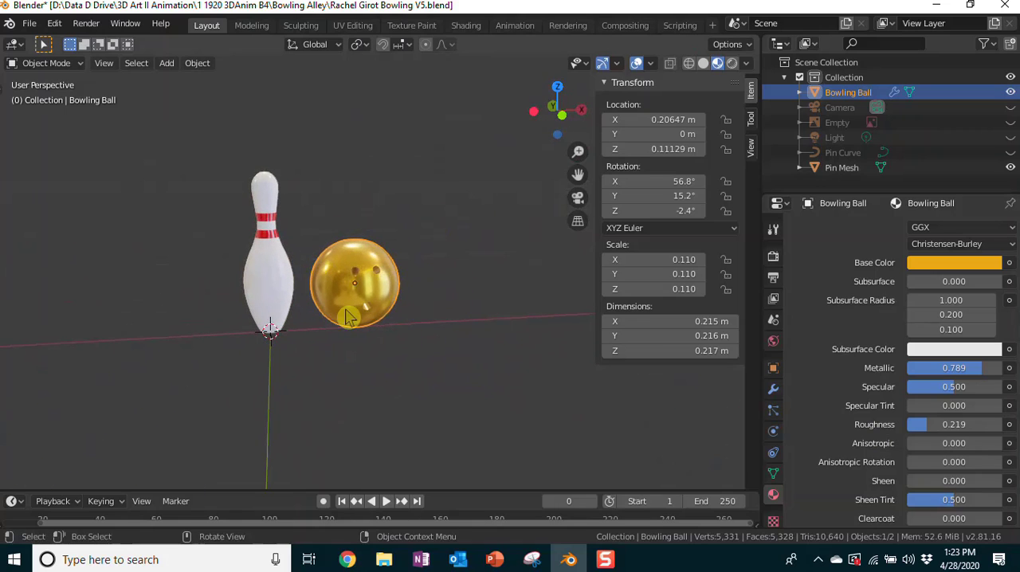
pyautogui.click(747, 64)
pyautogui.click(729, 191)
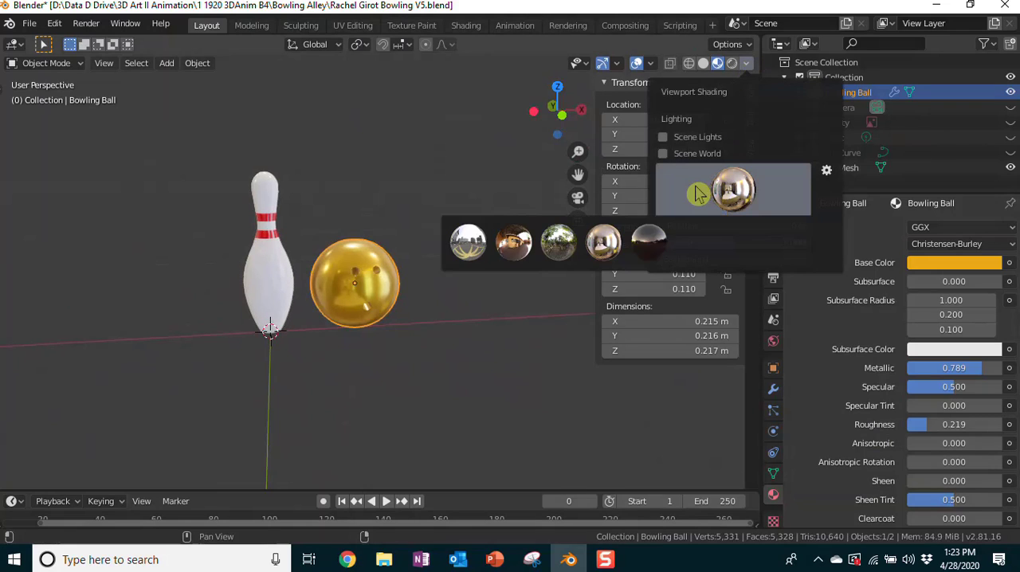
pyautogui.click(612, 243)
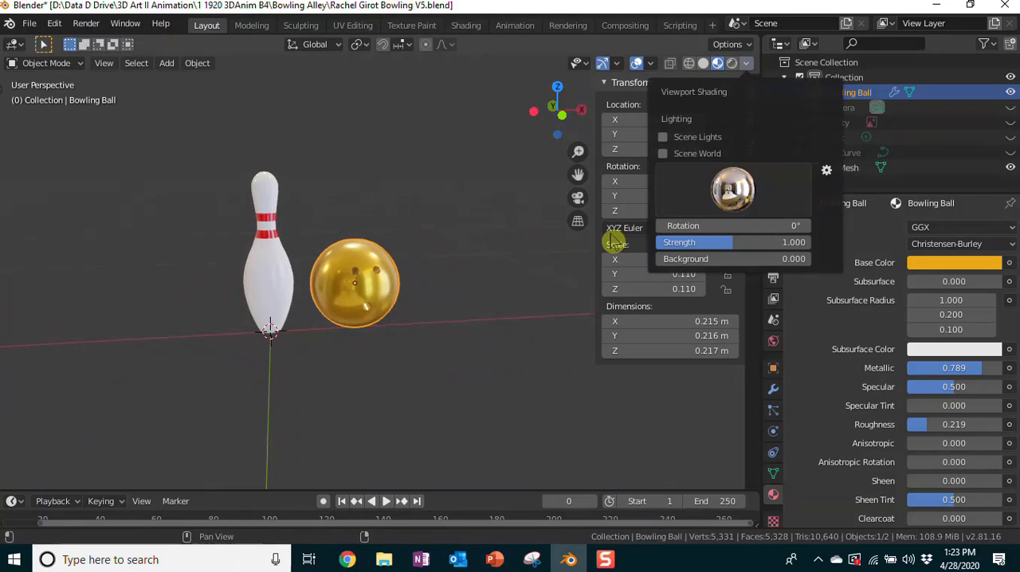
pyautogui.click(697, 182)
pyautogui.click(646, 249)
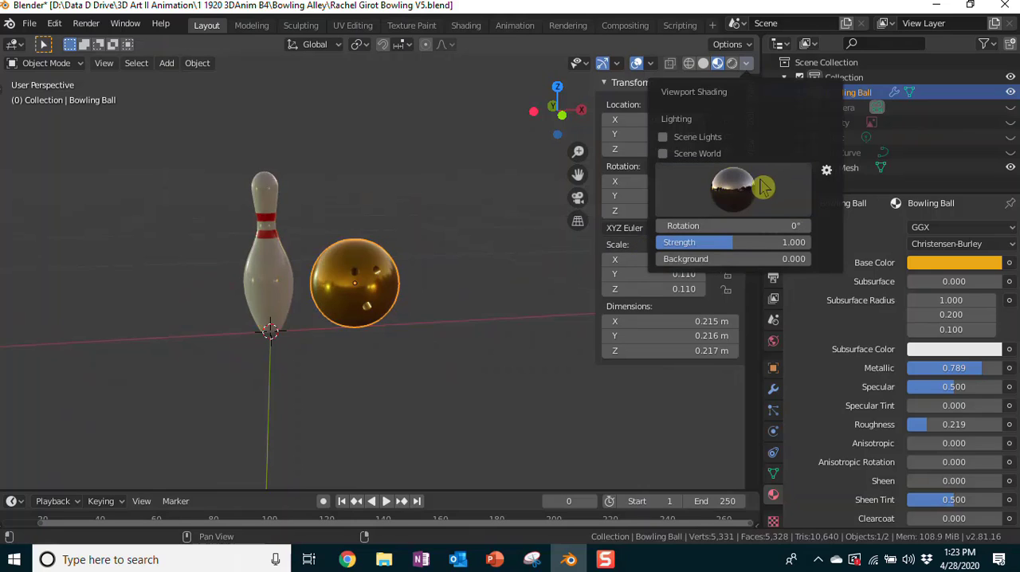
pyautogui.click(733, 189)
pyautogui.click(553, 249)
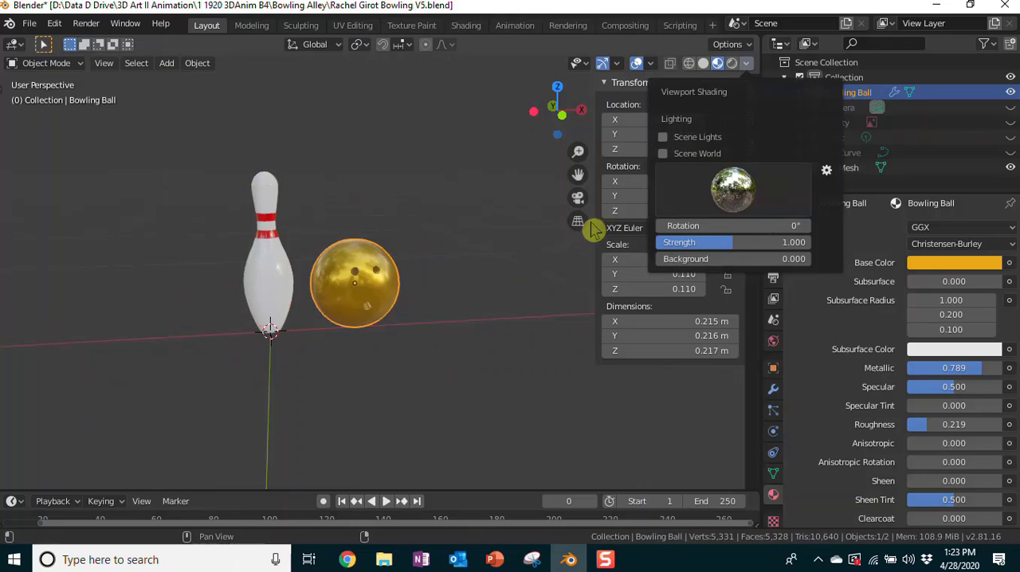
pyautogui.click(729, 191)
pyautogui.click(612, 247)
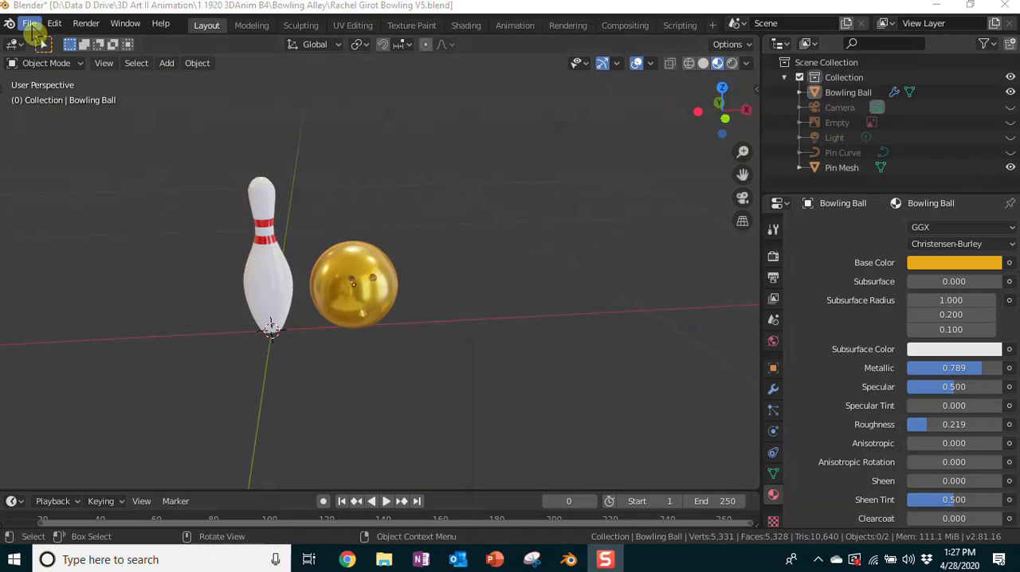
# Step: Save the scene as a new Blender file in the Bowling Alley folder, with the version in its name set to V6
pyautogui.click(30, 24)
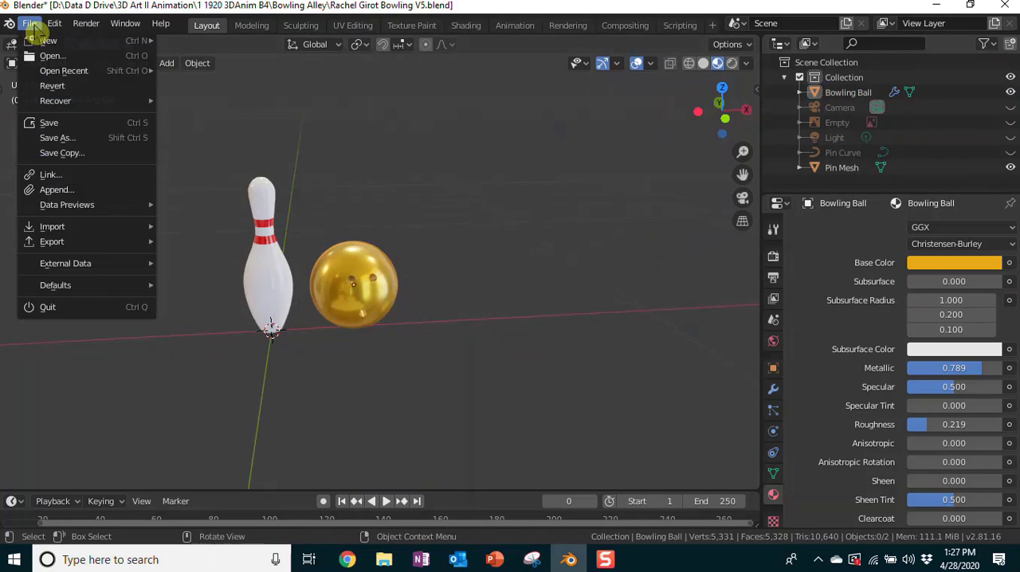
pyautogui.click(48, 138)
pyautogui.click(351, 455)
pyautogui.press('BackSpace')
pyautogui.press('BackSpace')
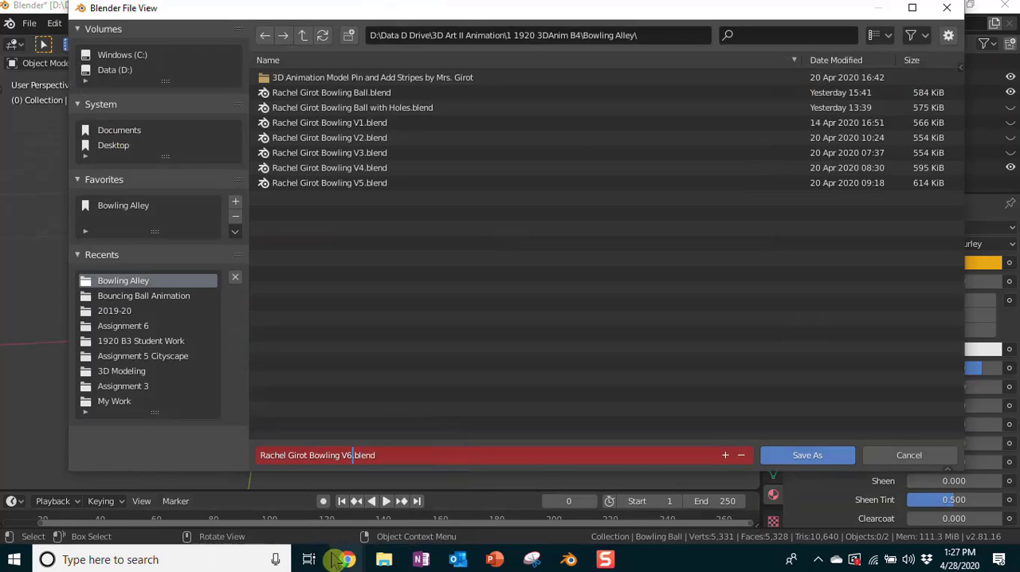
pyautogui.click(800, 458)
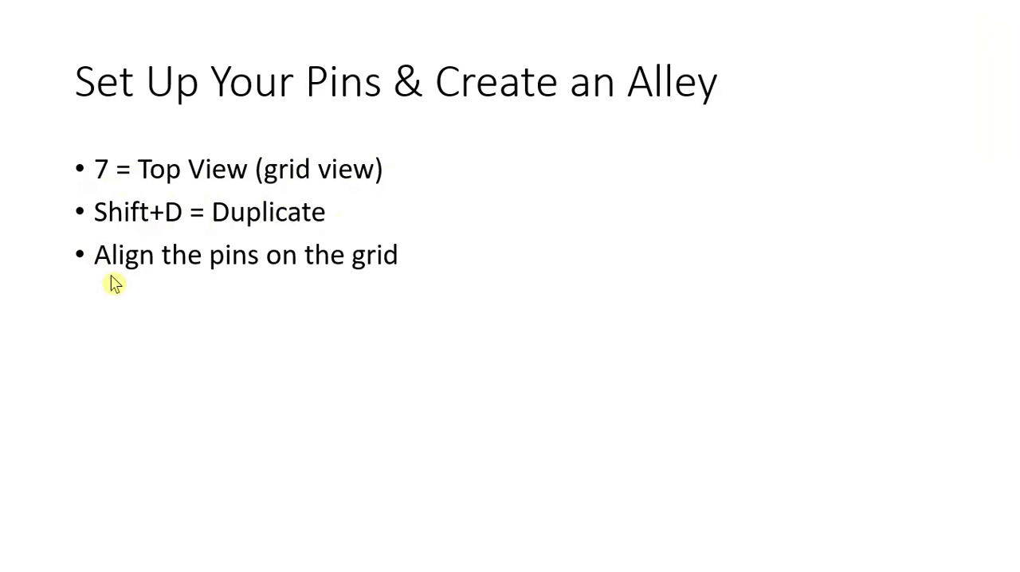
pyautogui.press('Right')
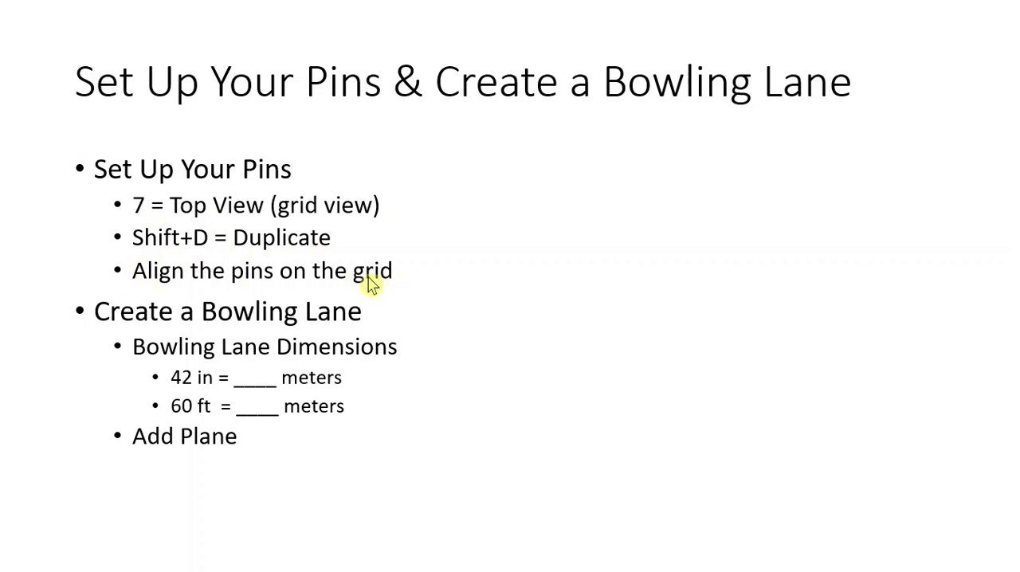
# Step: Return to Blender, show the scene from the top, and duplicate the Pin Mesh about -0.208 m along X
pyautogui.hotkey('alt', 'Tab')
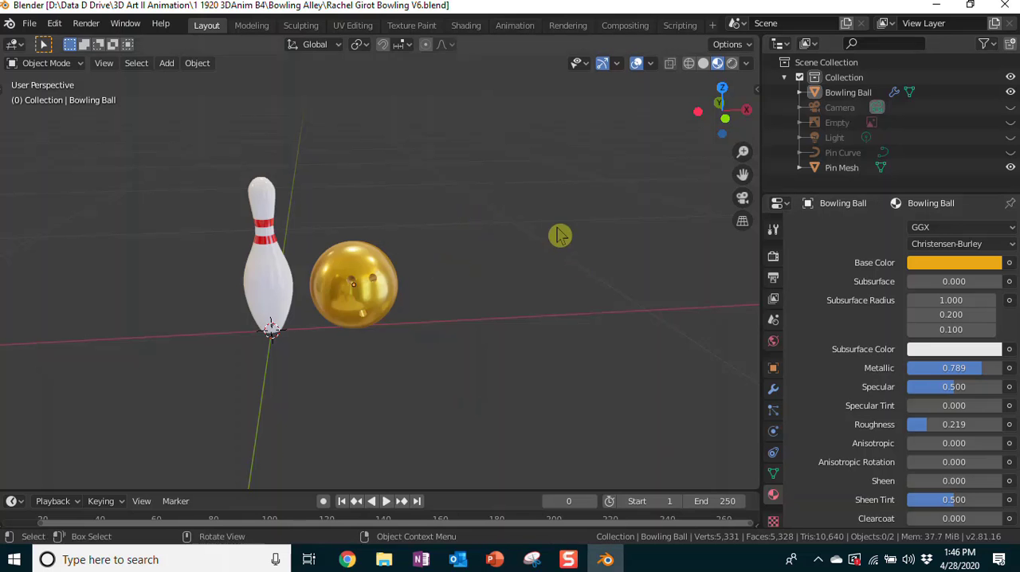
pyautogui.press('KP_7')
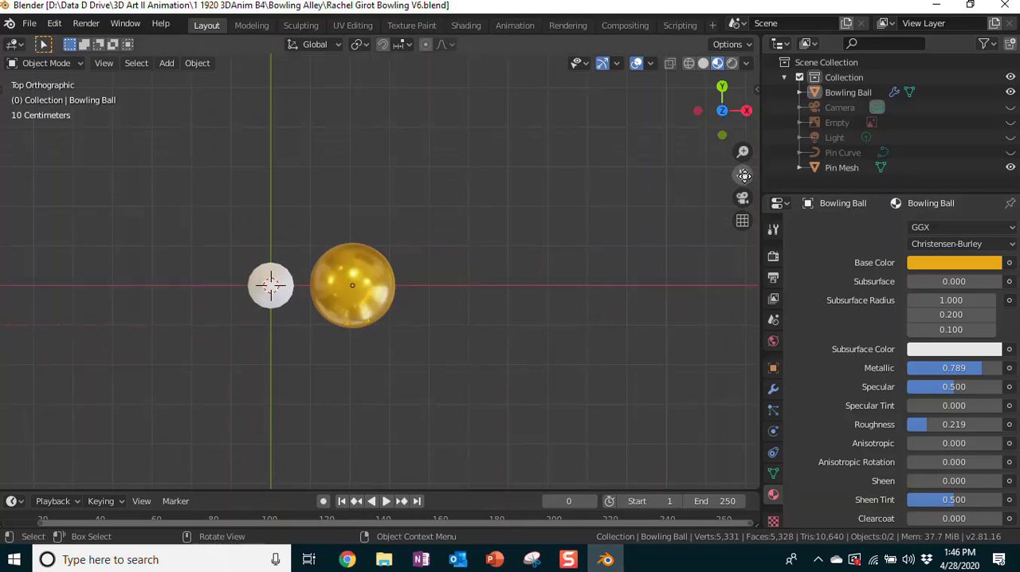
pyautogui.moveTo(742, 173); pyautogui.dragTo(836, 284)
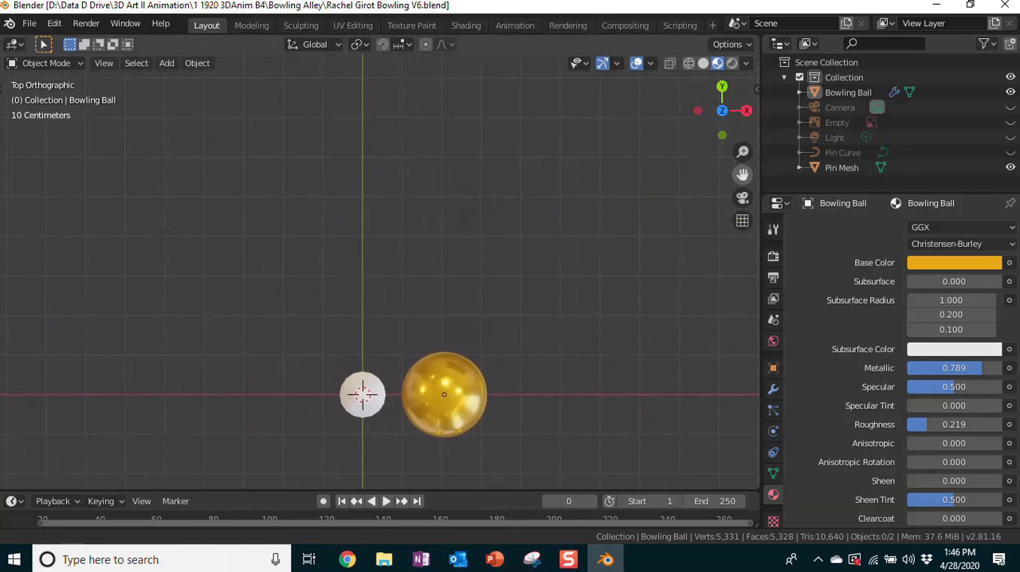
pyautogui.scroll(-1, 412, 212)
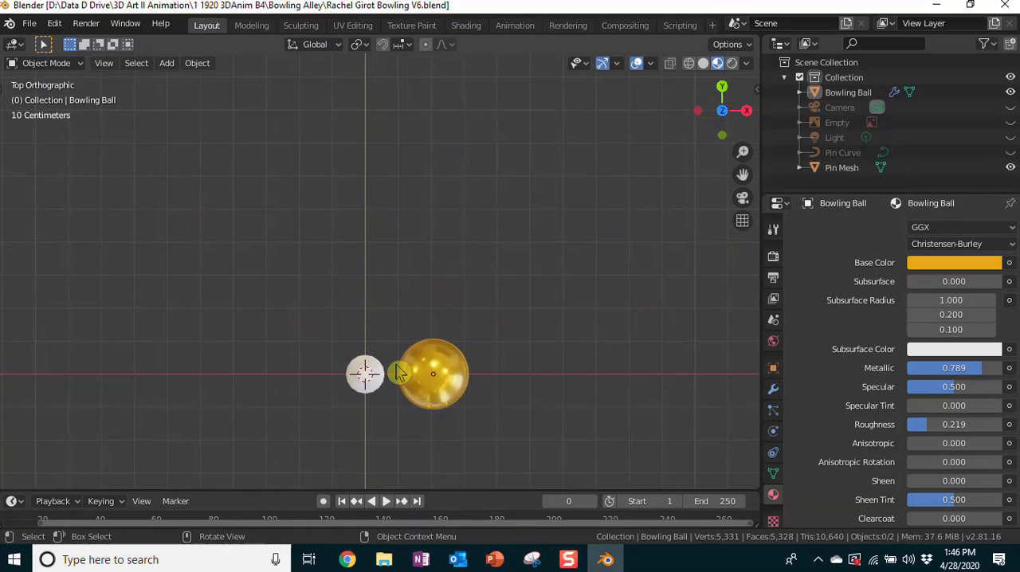
pyautogui.click(368, 376)
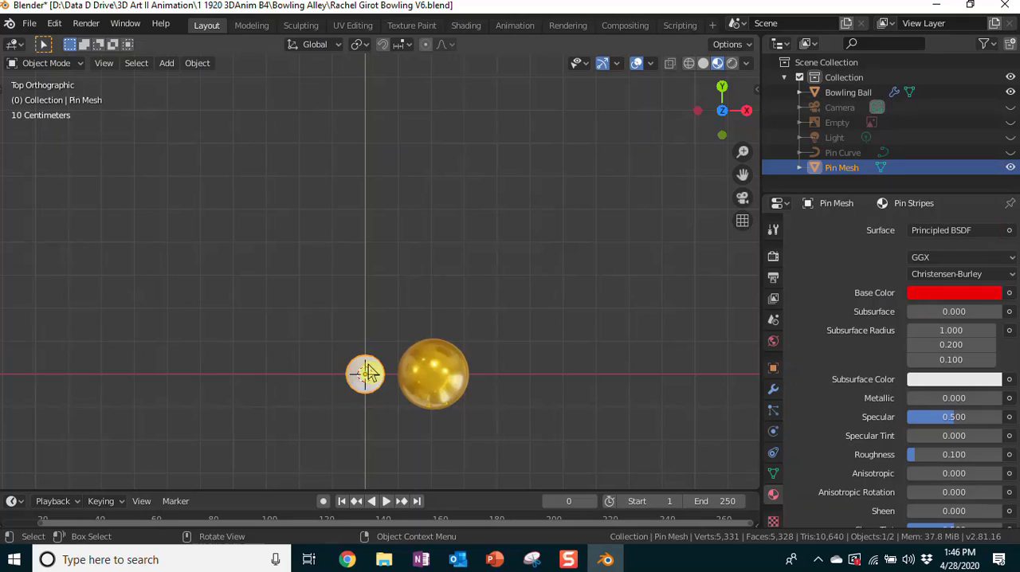
pyautogui.hotkey('shift', 'd')
pyautogui.press('x')
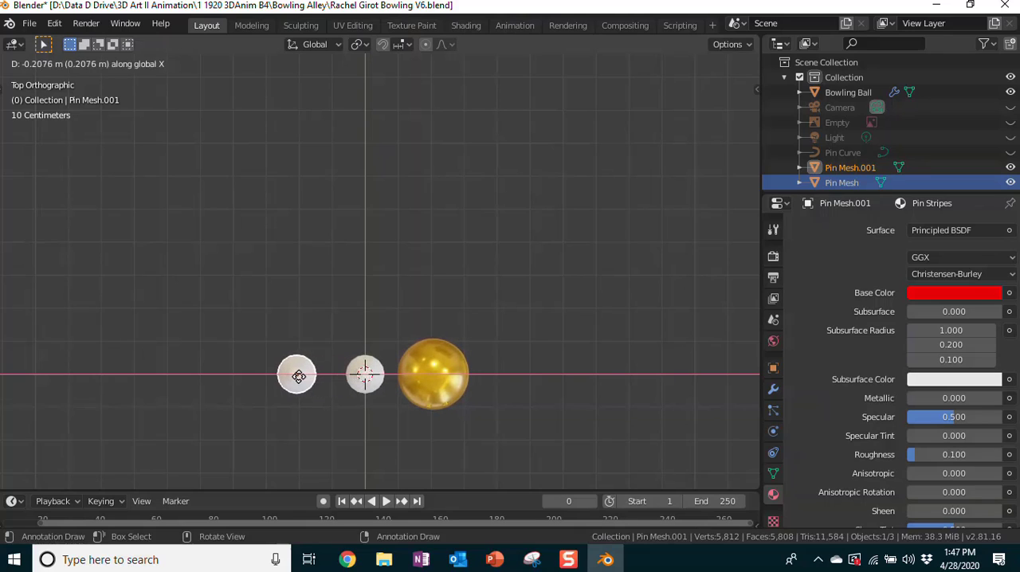
pyautogui.click(298, 376)
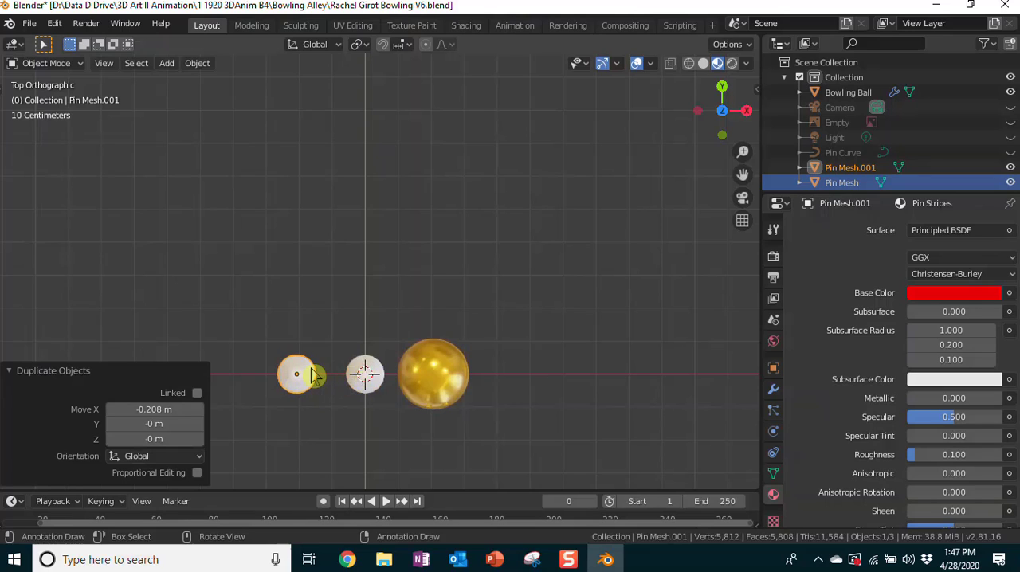
# Step: Move the duplicated pin about 0.303 m along Y to start the row behind the front pin
pyautogui.press('g')
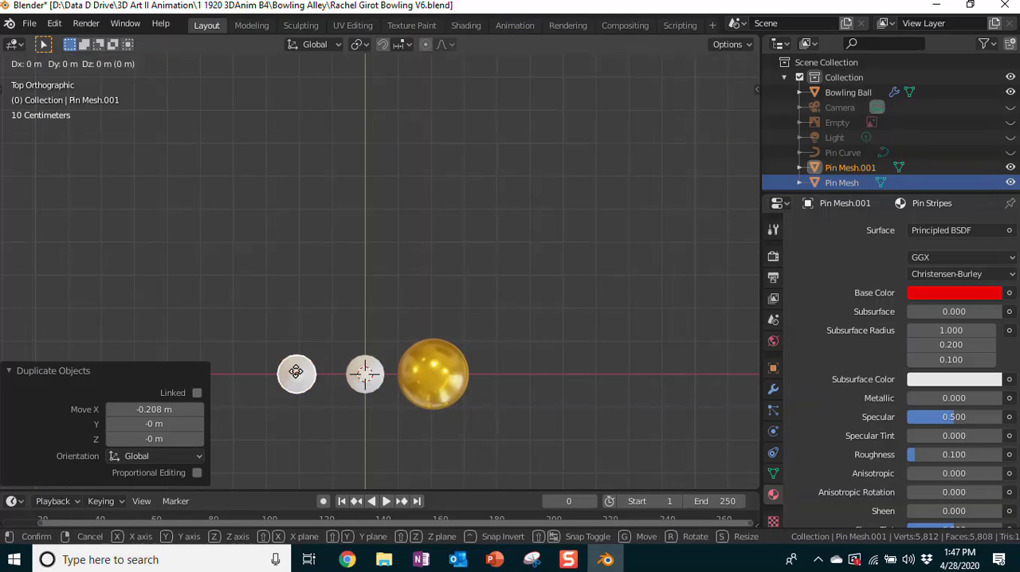
pyautogui.press('y')
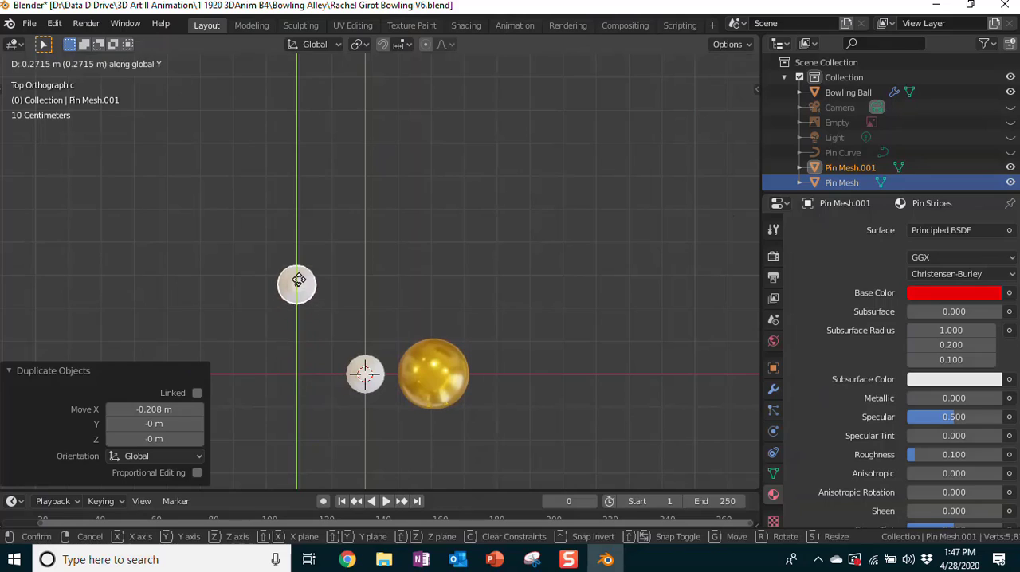
pyautogui.click(298, 272)
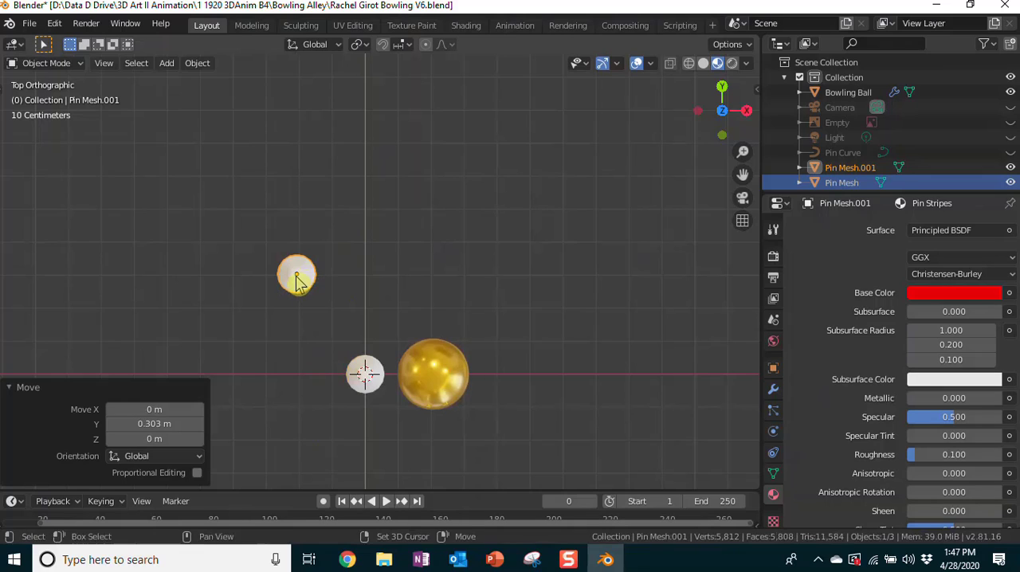
# Step: Duplicate the pin behind the front pin about -0.194 m along X and move the copy about 0.297 m along Y
pyautogui.hotkey('shift', 'd')
pyautogui.press('x')
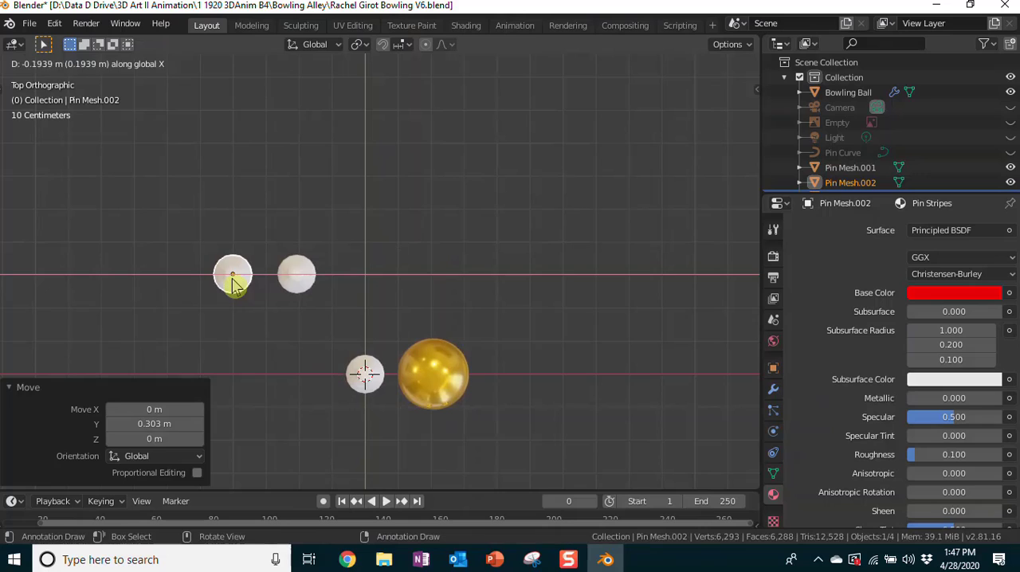
pyautogui.click(233, 285)
pyautogui.press('g')
pyautogui.press('y')
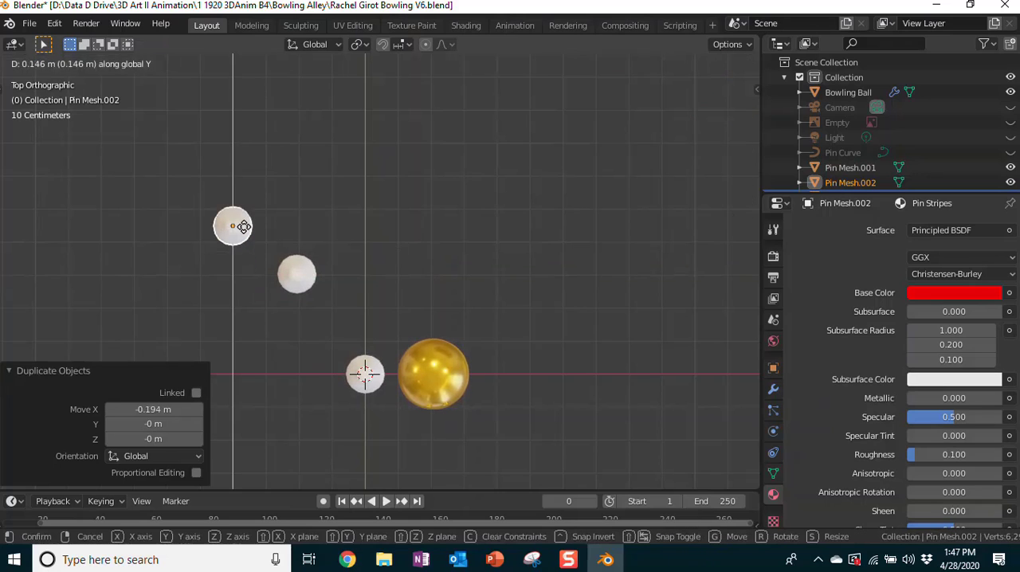
pyautogui.click(240, 177)
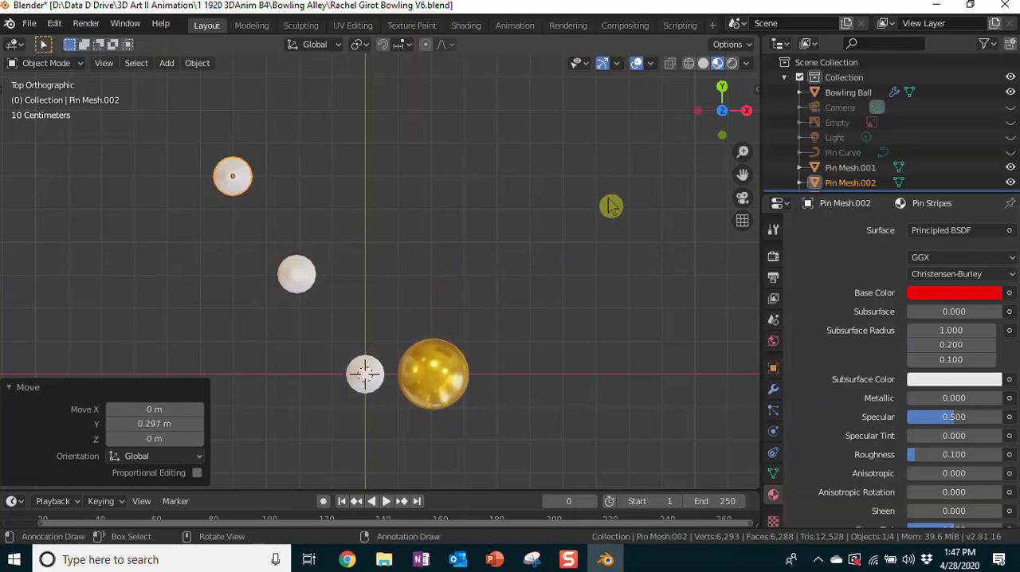
# Step: Duplicate the rearmost pin about -0.204 m along X and move the copy about 0.299 m along Y to complete the diagonal
pyautogui.moveTo(742, 172); pyautogui.dragTo(749, 207)
pyautogui.scroll(-2, 448, 226)
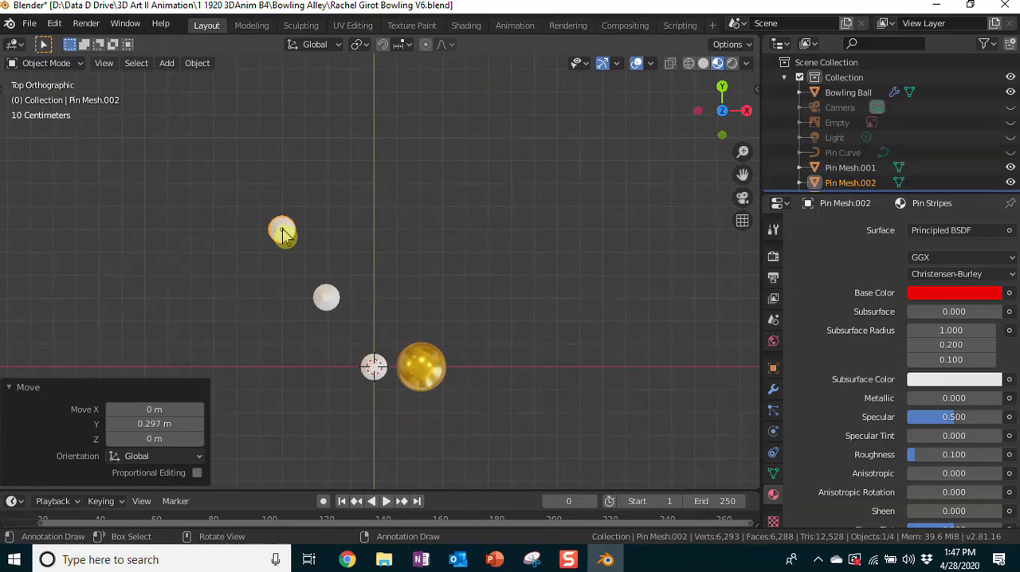
pyautogui.hotkey('shift', 'd')
pyautogui.press('x')
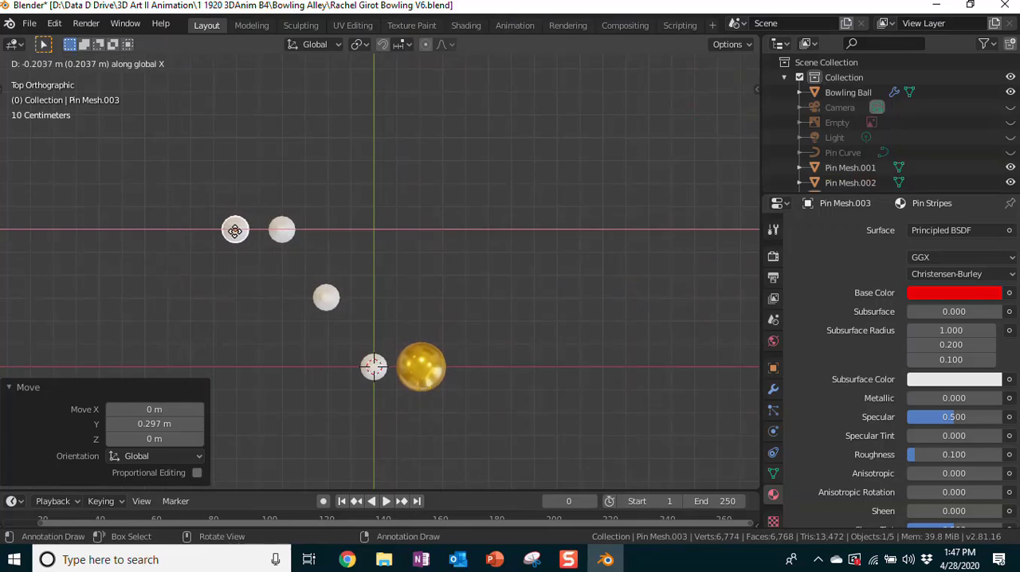
pyautogui.click(235, 230)
pyautogui.press('g')
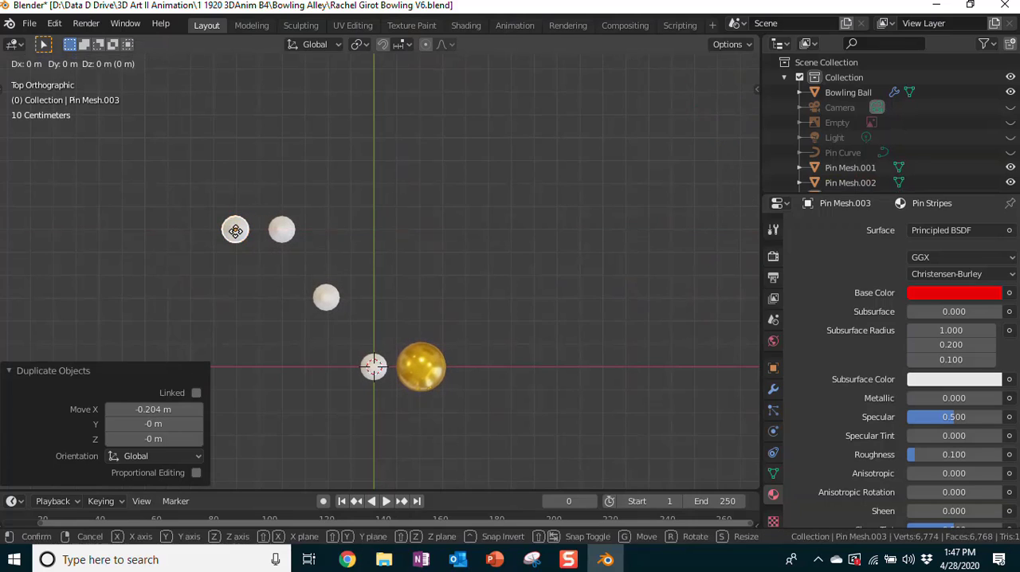
pyautogui.press('y')
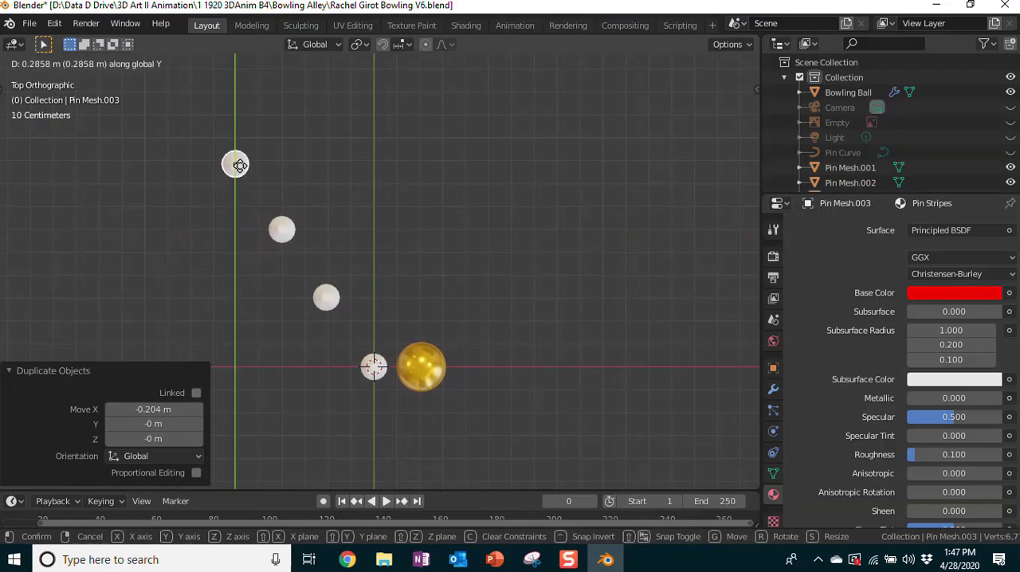
pyautogui.click(235, 162)
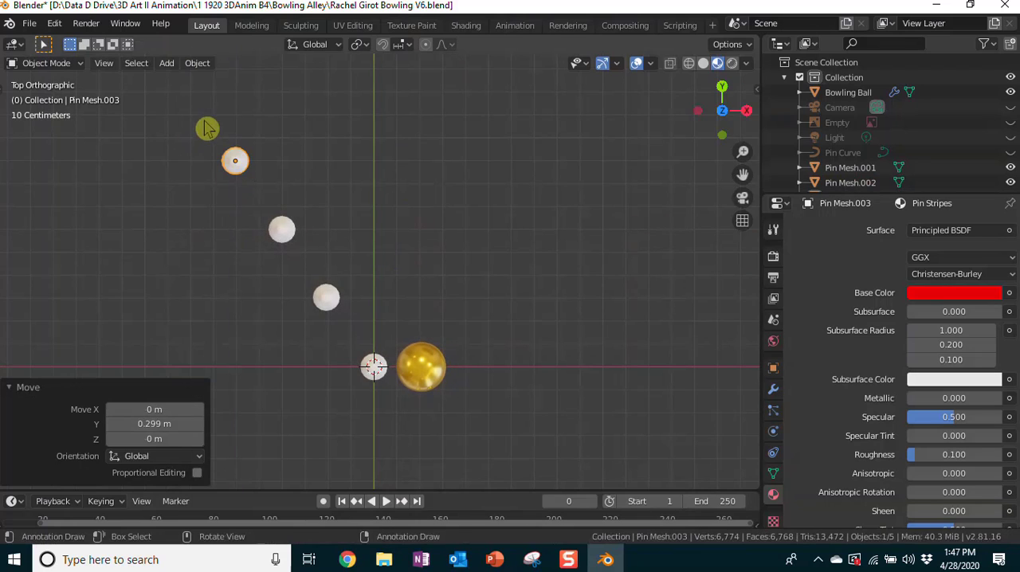
# Step: Duplicate the three diagonal pins behind the front pin about 0.411 m along X as a second diagonal
pyautogui.moveTo(203, 115); pyautogui.dragTo(359, 331)
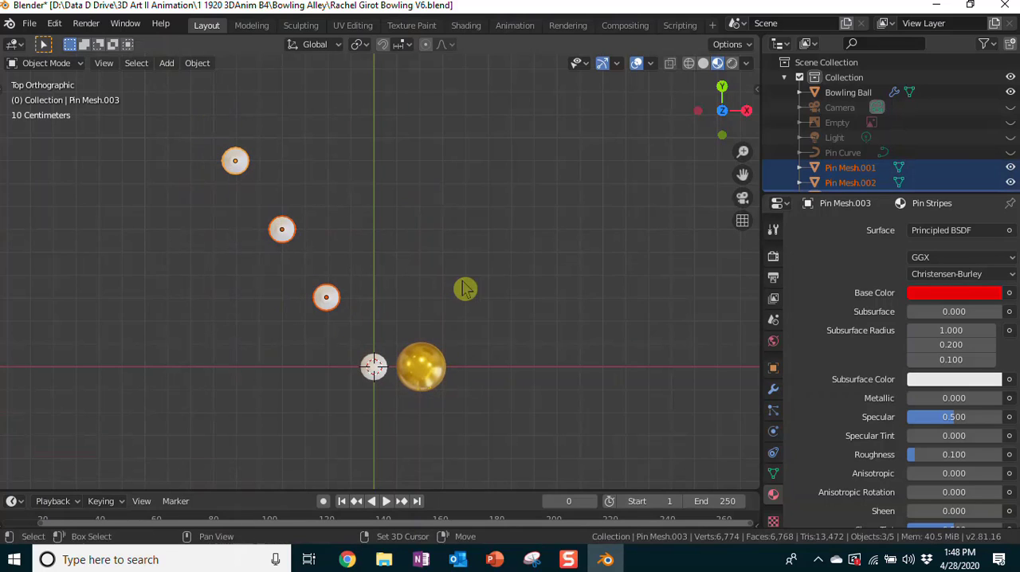
pyautogui.hotkey('shift', 'd')
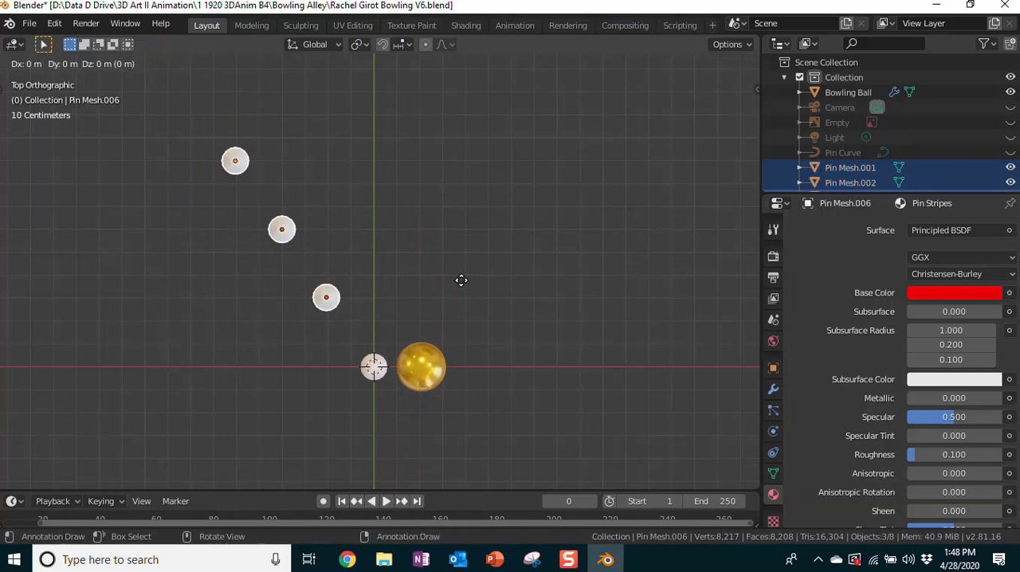
pyautogui.press('x')
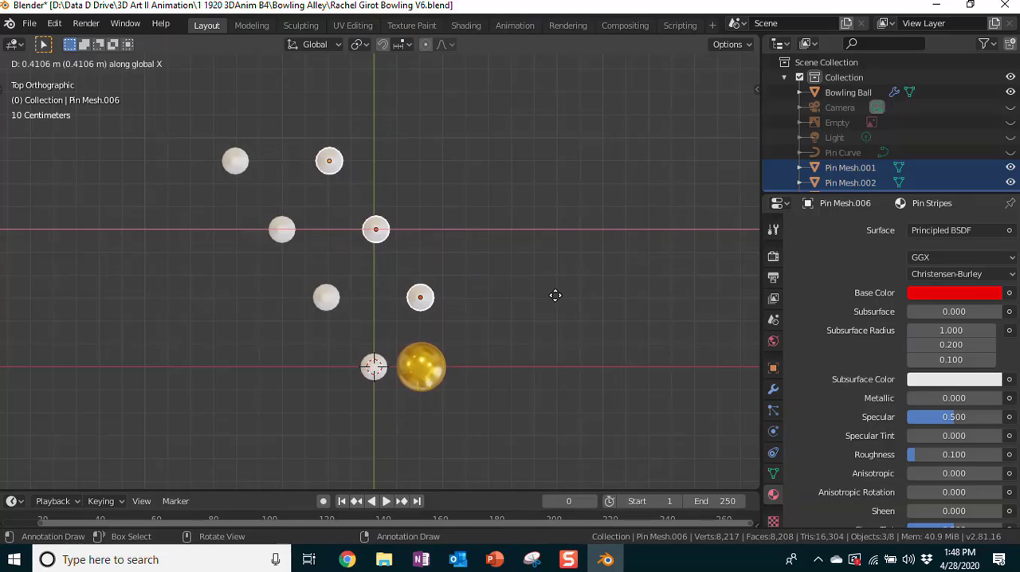
pyautogui.click(555, 295)
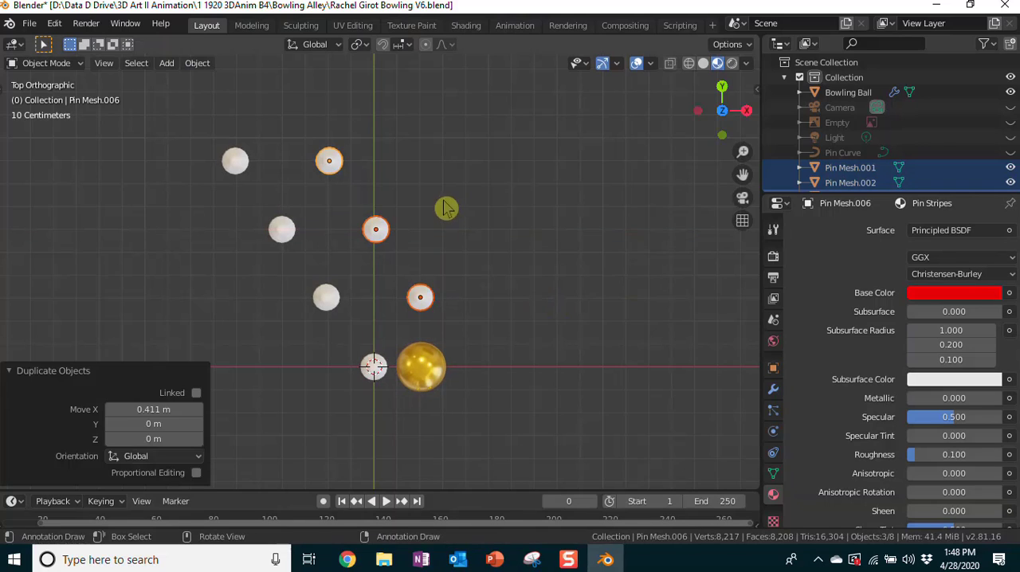
# Step: Duplicate the two rear pins of the second diagonal along positive X as a third diagonal, matching the existing pin spacing
pyautogui.click(292, 116)
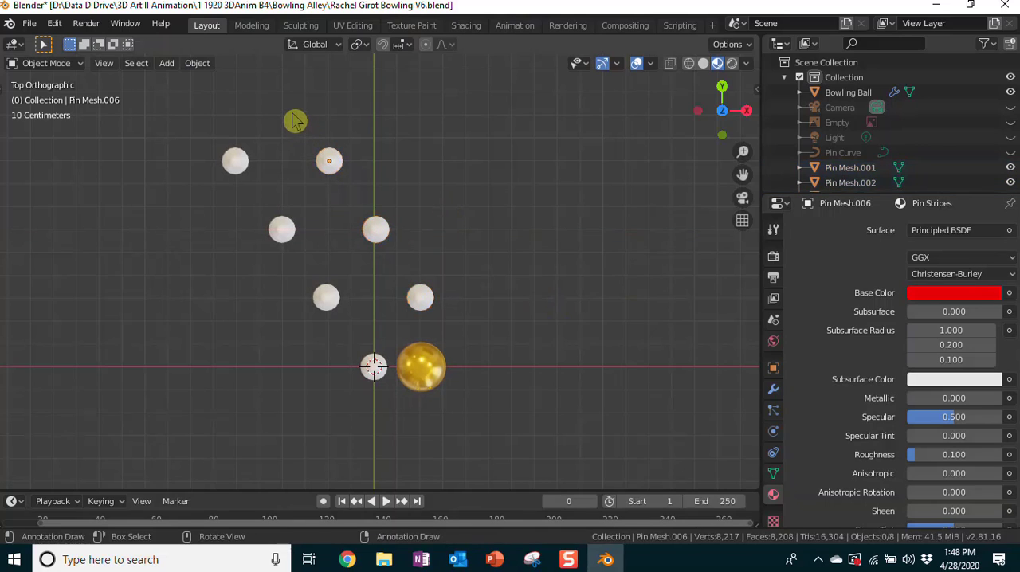
pyautogui.moveTo(290, 114); pyautogui.dragTo(423, 270)
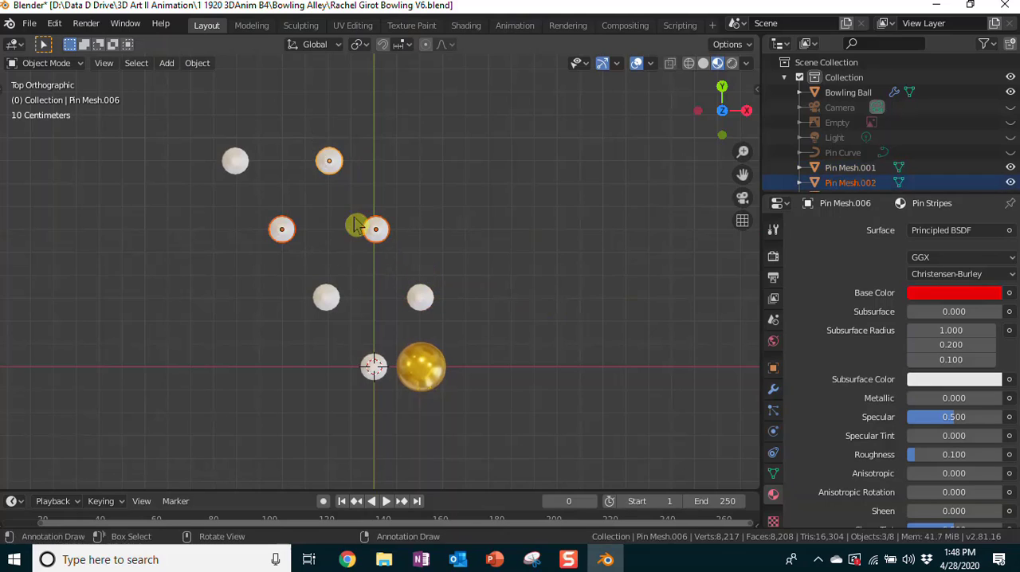
pyautogui.click(317, 117)
pyautogui.moveTo(314, 121); pyautogui.dragTo(412, 270)
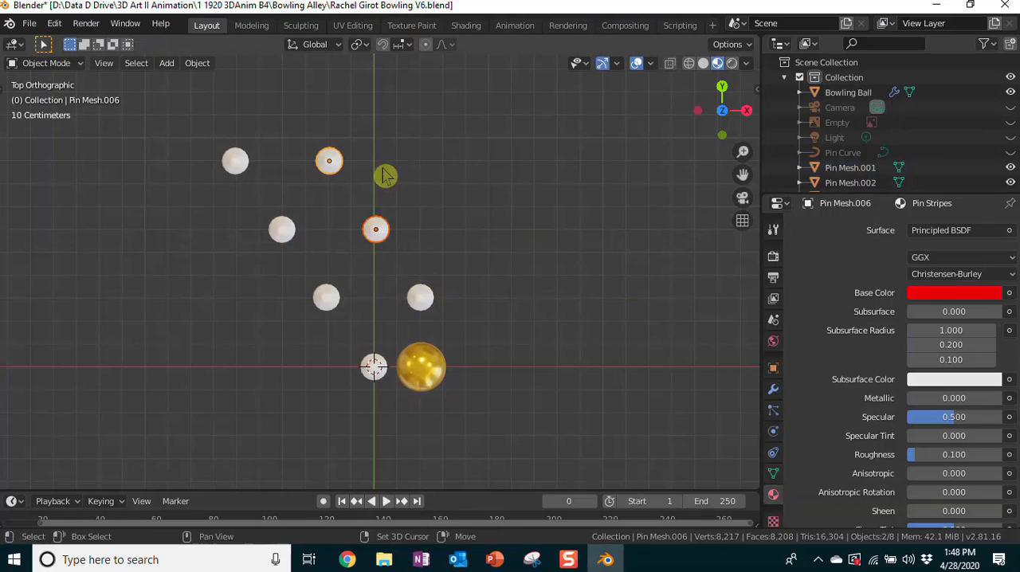
pyautogui.hotkey('shift', 'd')
pyautogui.press('x')
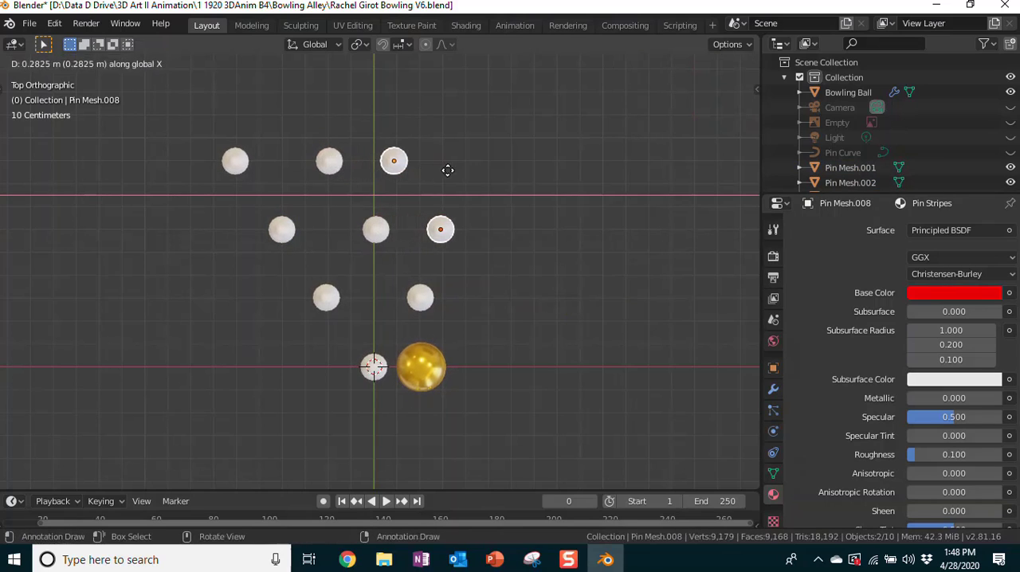
pyautogui.click(492, 186)
pyautogui.click(529, 199)
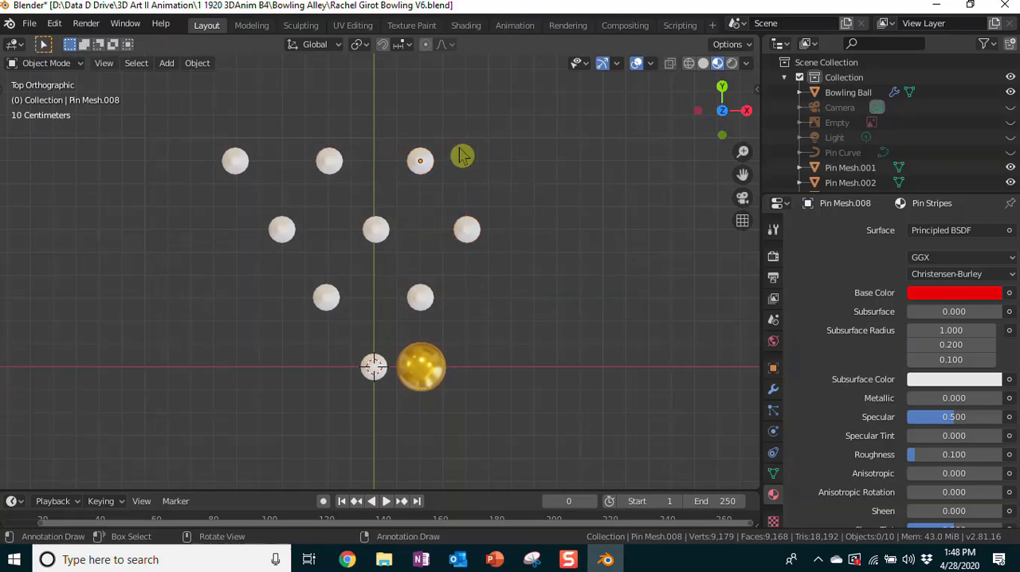
# Step: Duplicate the third pin of the back row about 0.401 m along X to complete the ten-pin triangle
pyautogui.click(422, 162)
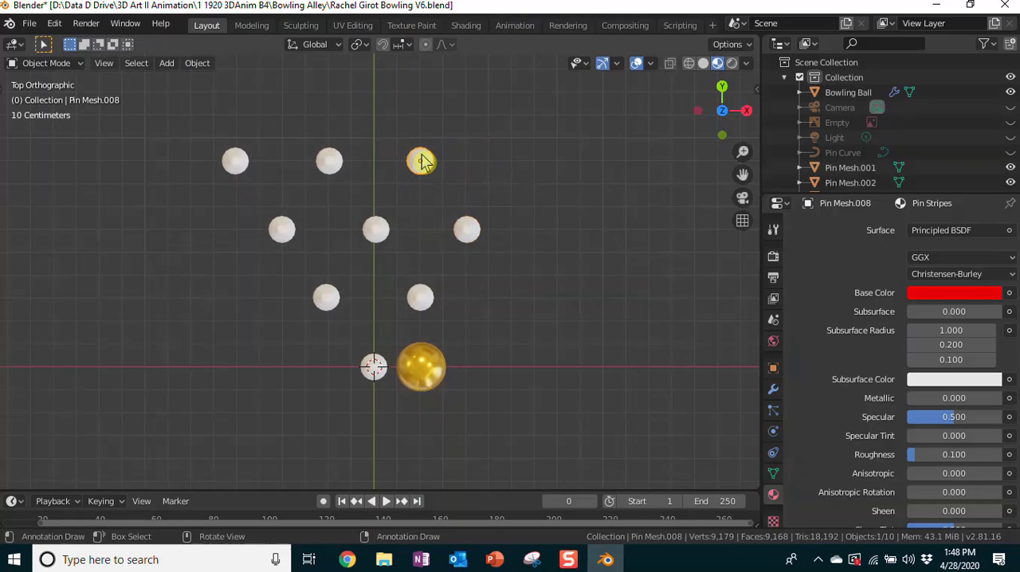
pyautogui.hotkey('shift', 'd')
pyautogui.press('x')
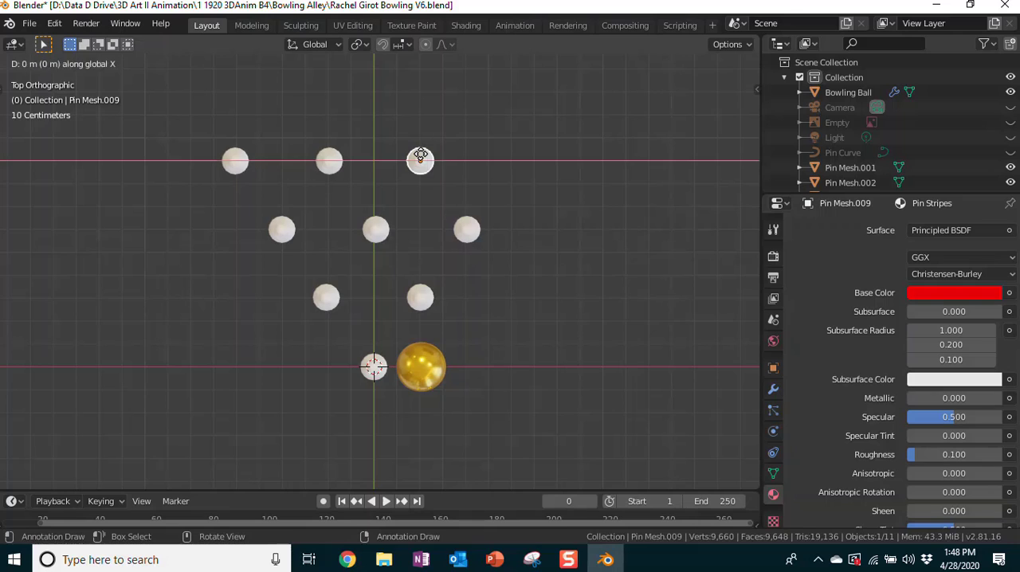
pyautogui.click(512, 156)
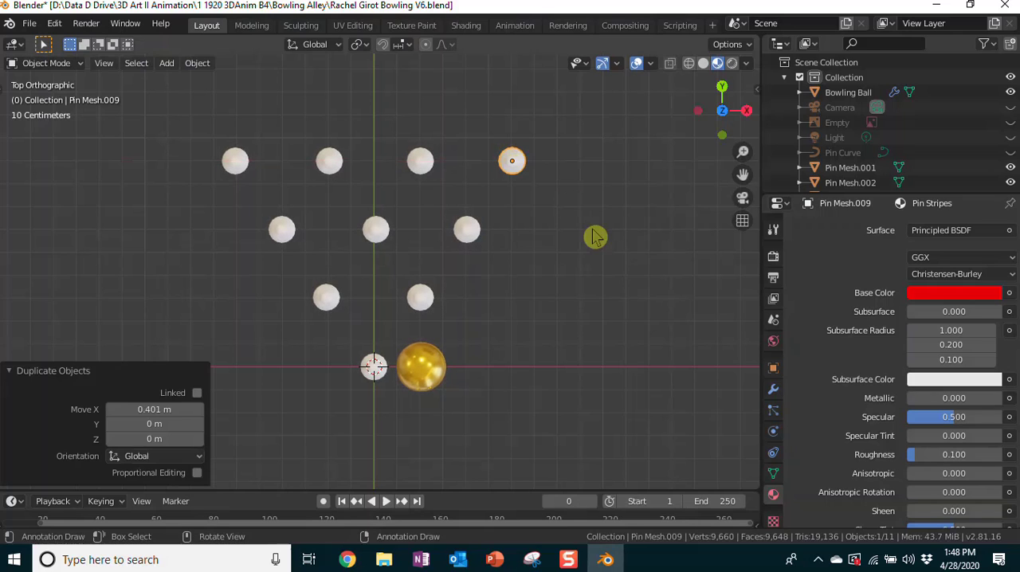
pyautogui.moveTo(583, 398); pyautogui.dragTo(610, 210, button='middle')
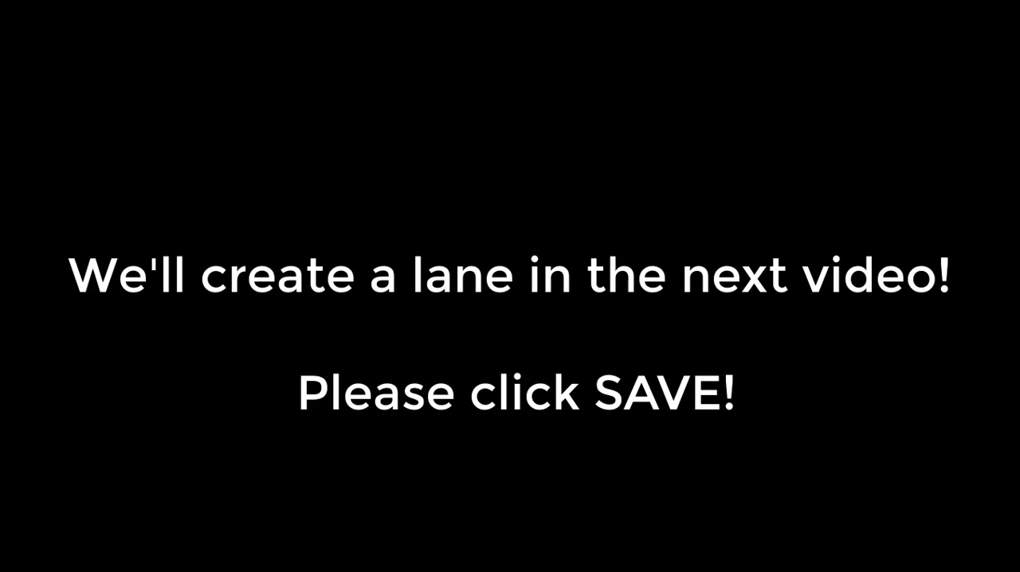